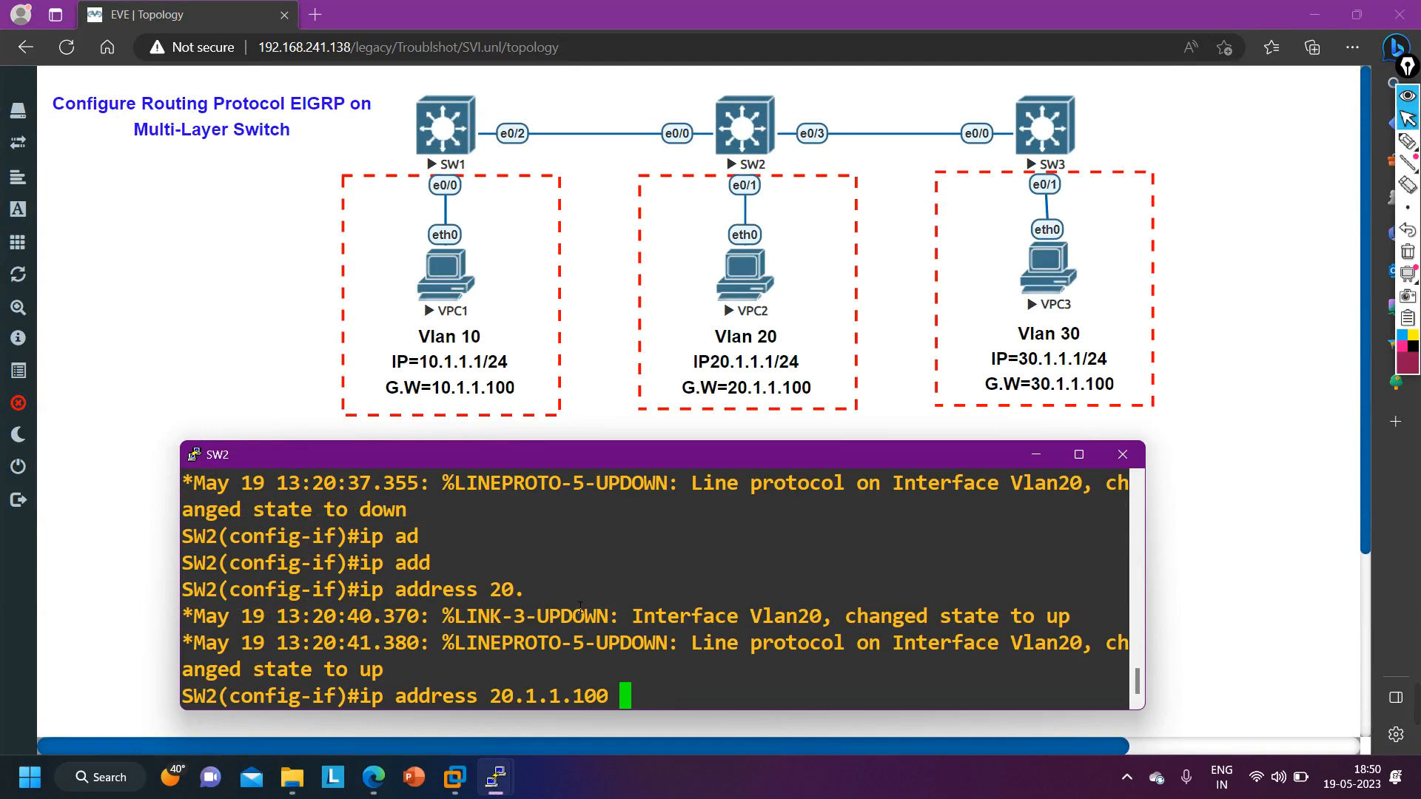
# - Assign the IP address 20.1.1.100 with mask 255.255.255.0 to the Vlan20 interface on SW2
pyautogui.write('255.255.255')
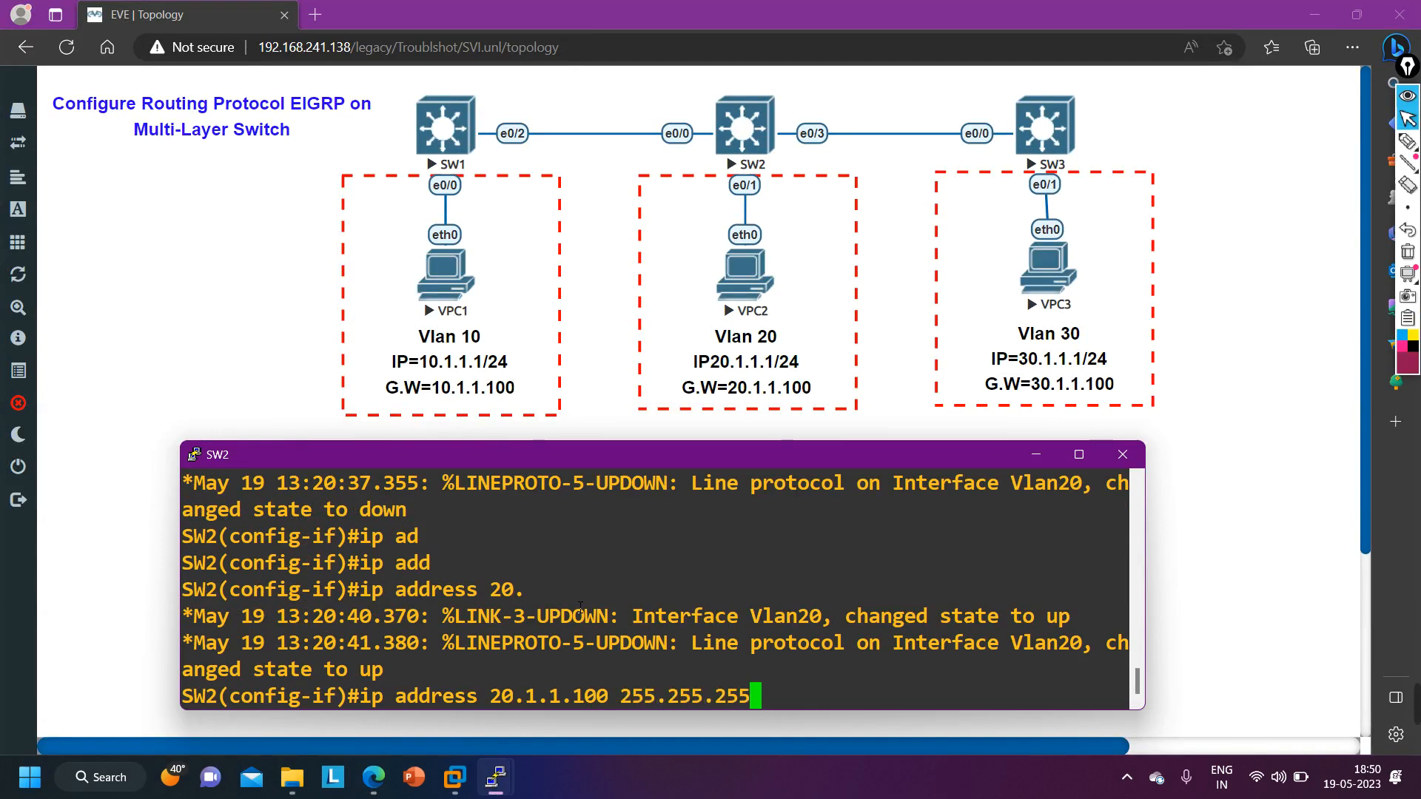
pyautogui.write('.0')
pyautogui.press('Return')
pyautogui.press('Return')
pyautogui.press('Return')
pyautogui.press('Return')
pyautogui.press('Return')
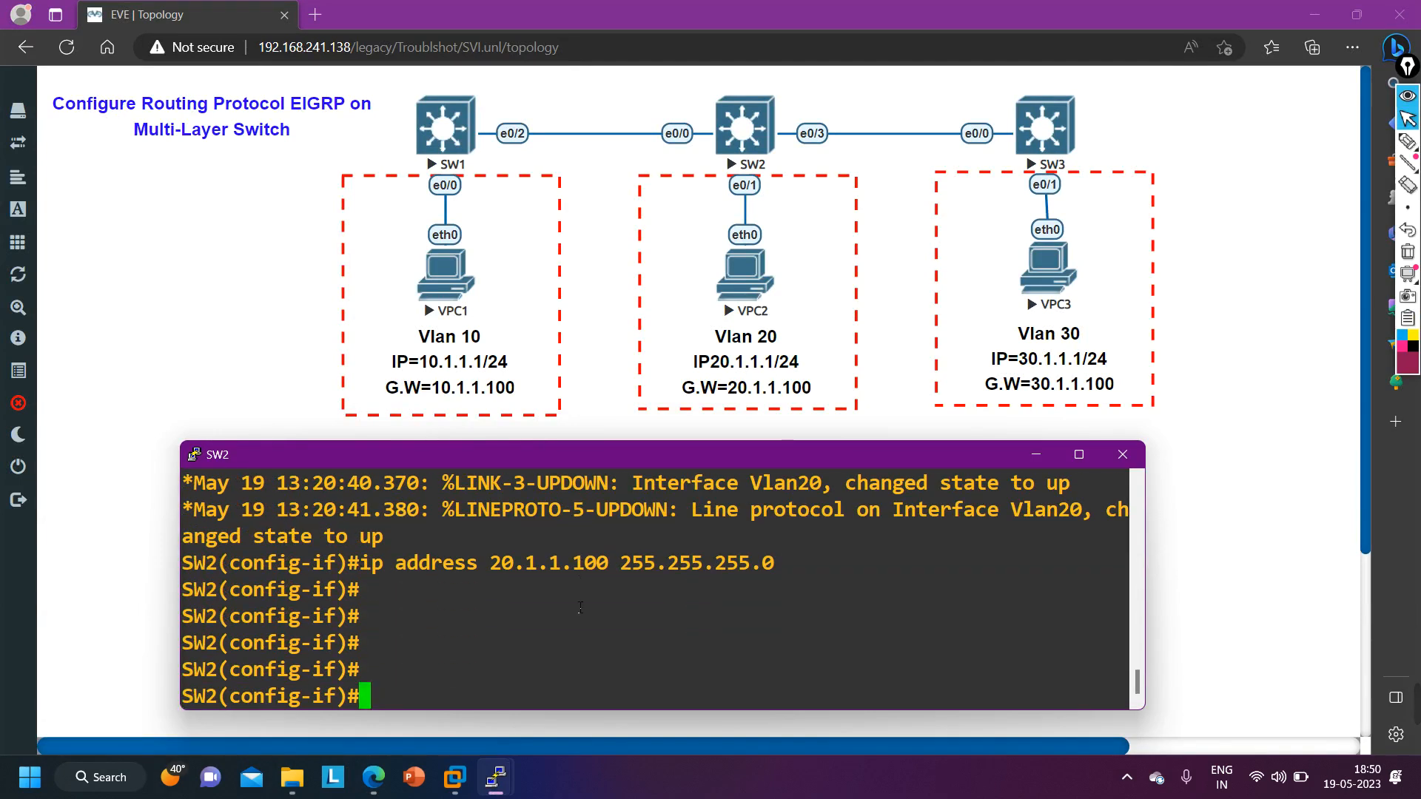
# - Show SW2's brief IP interface list from configuration mode, excluding unassigned interfaces, and put its console away
pyautogui.write('do show ')
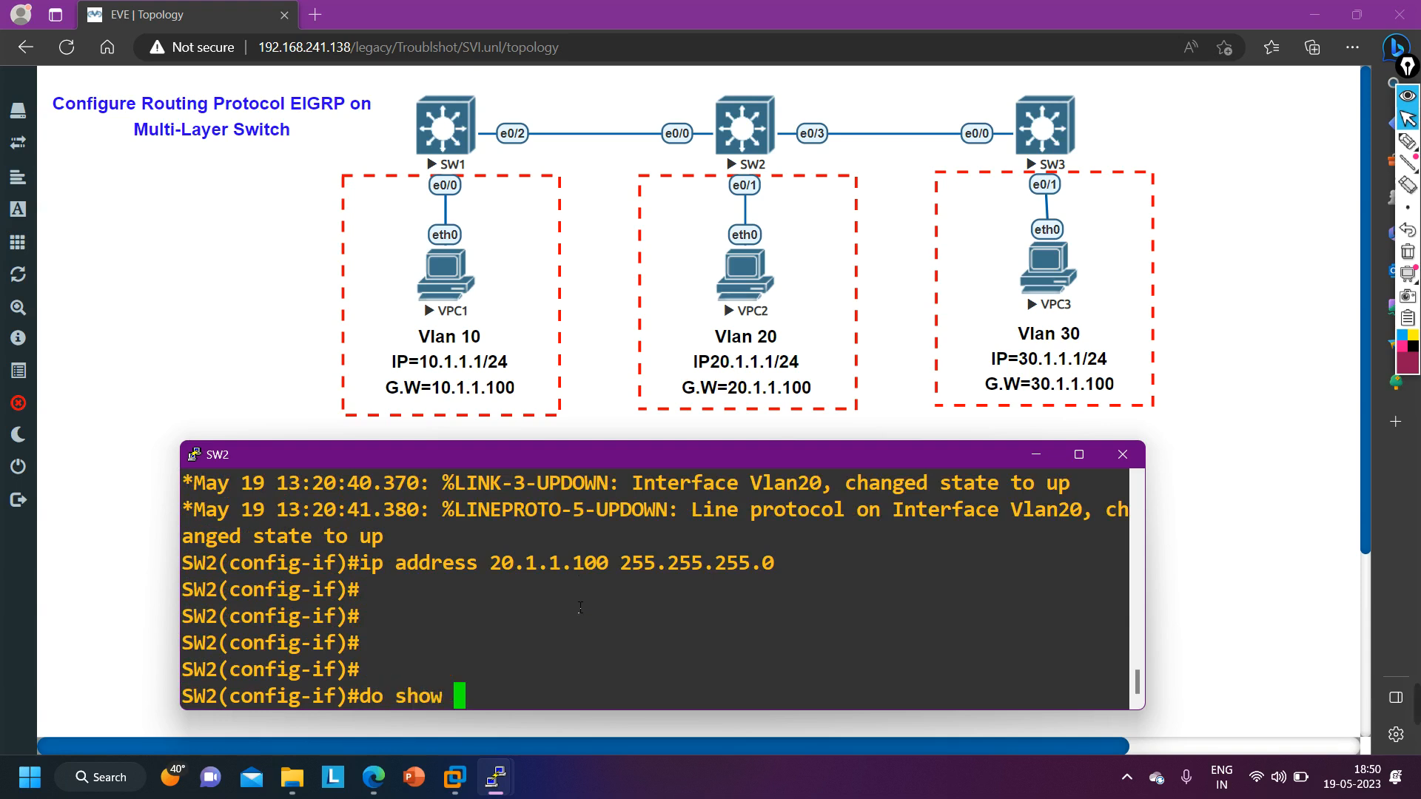
pyautogui.write('ip int br ')
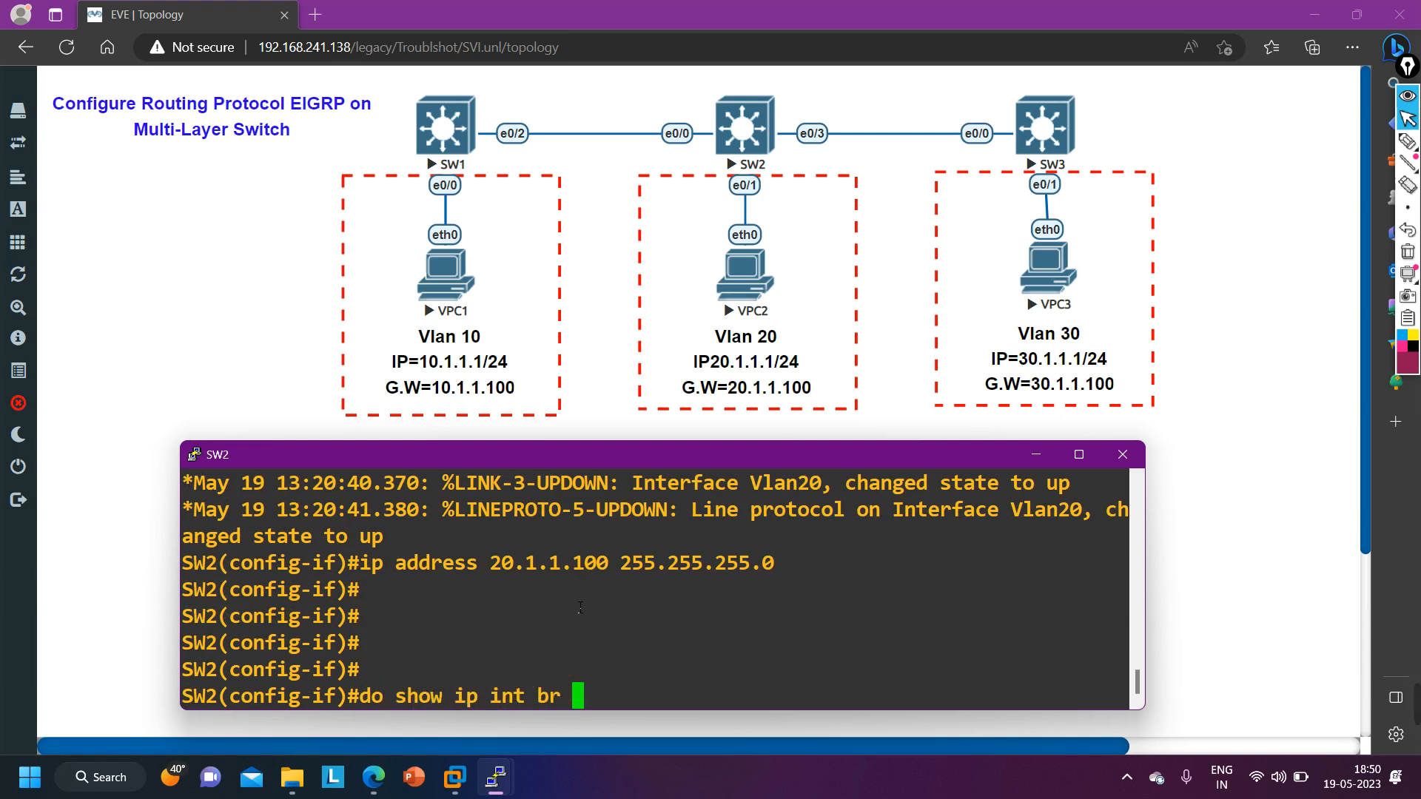
pyautogui.write('| ex un')
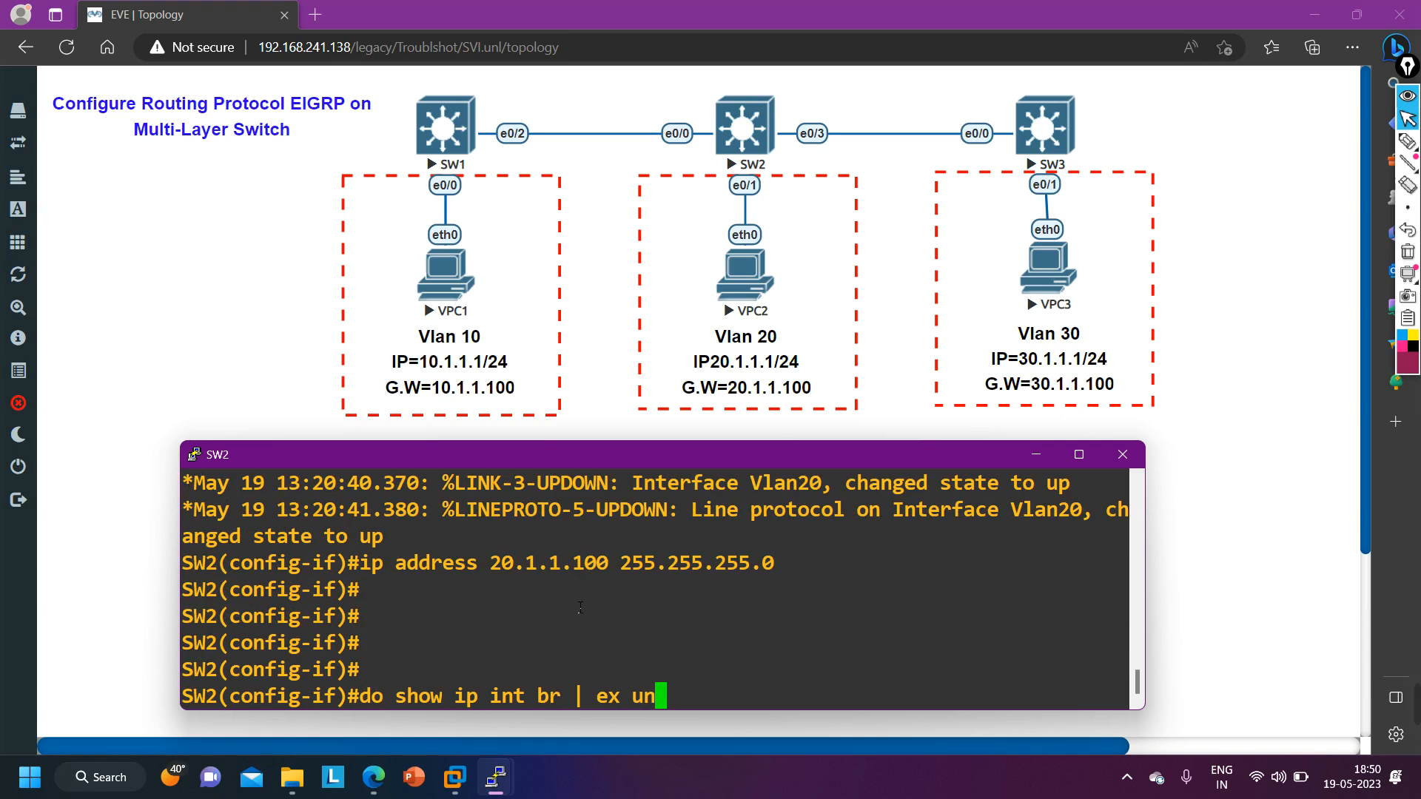
pyautogui.press('Return')
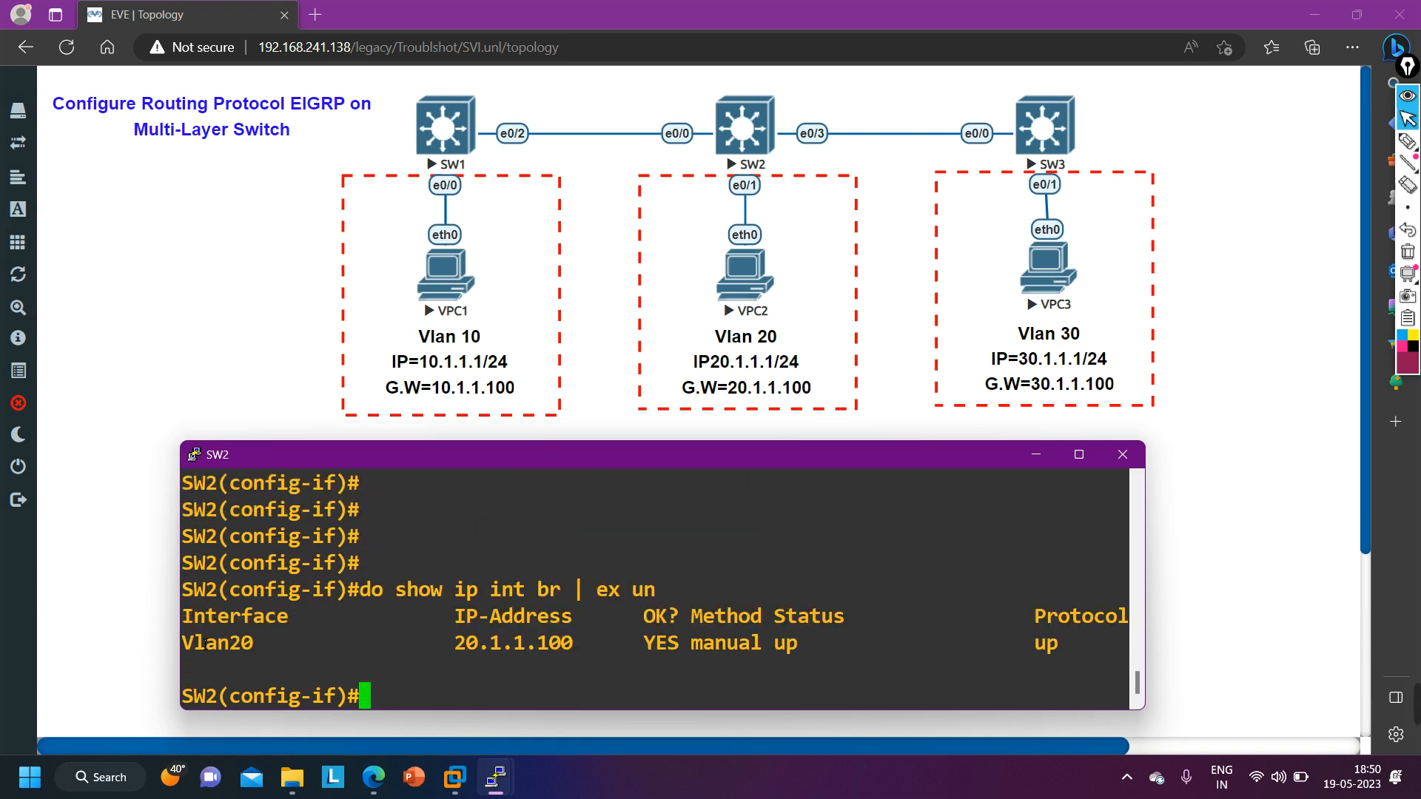
pyautogui.moveTo(203, 644); pyautogui.dragTo(1050, 619)
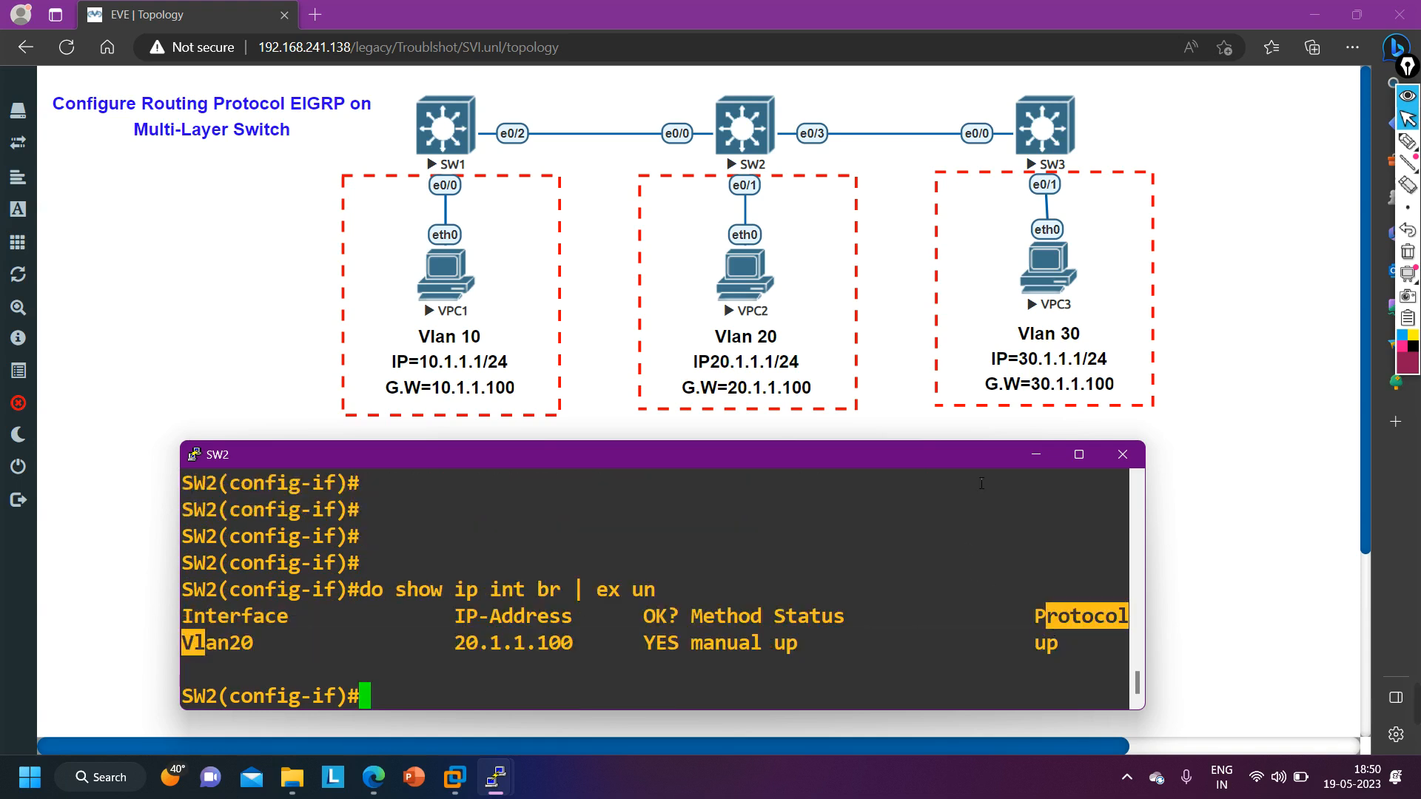
pyautogui.click(1037, 454)
# - On the SW1 console, show the brief IP interface list excluding unassigned interfaces and check the VLAN interface's entry
pyautogui.moveTo(507, 784)
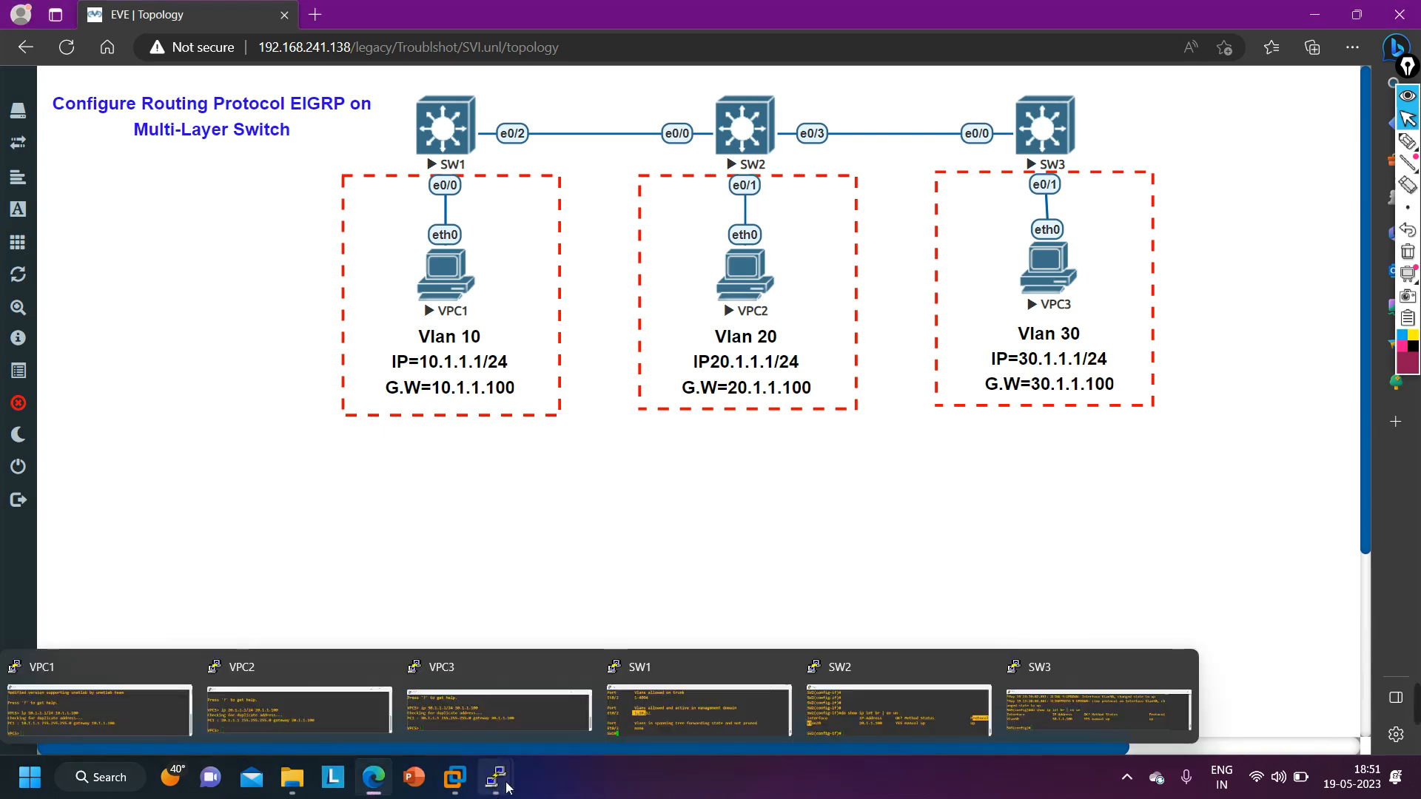
pyautogui.click(649, 707)
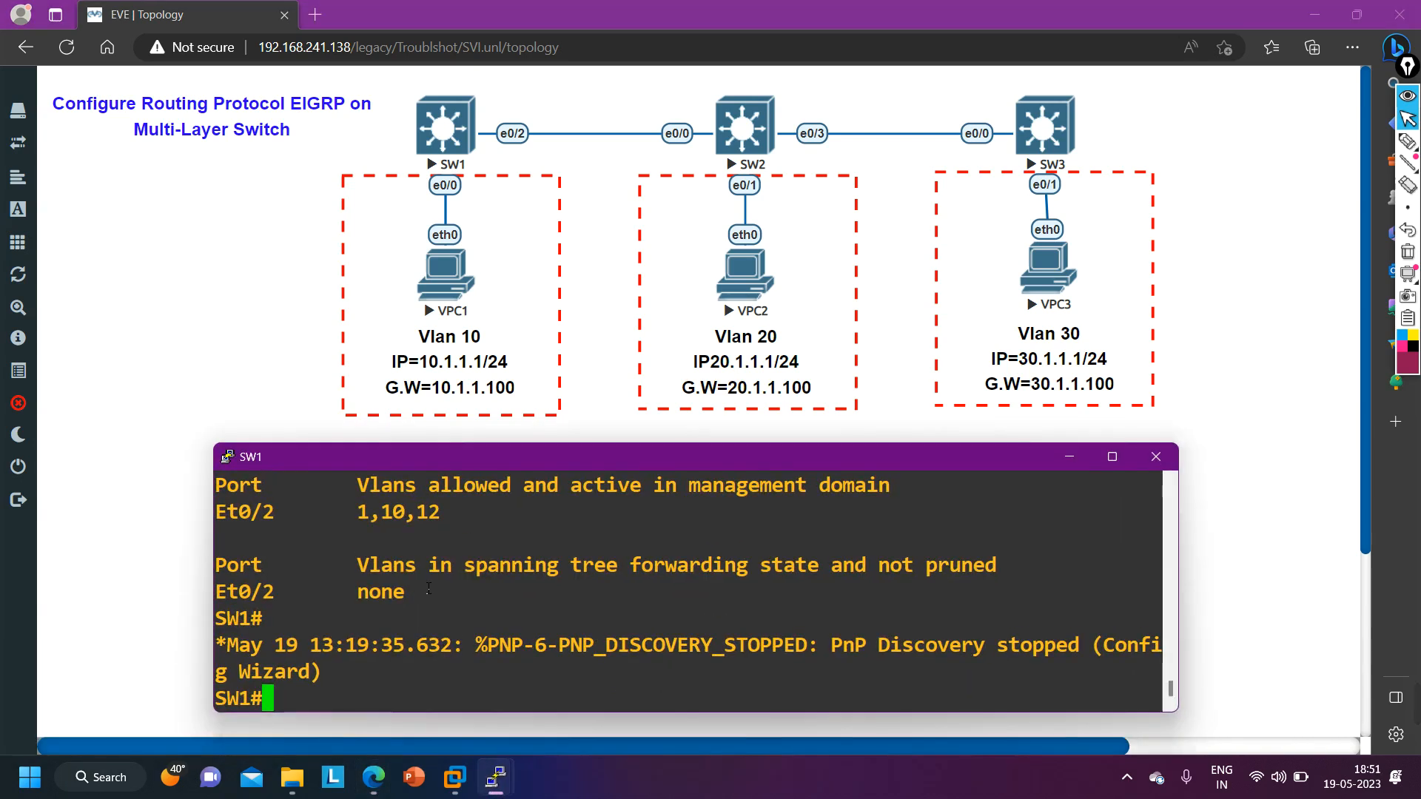
pyautogui.write('sh')
pyautogui.press('Tab')
pyautogui.write('ip int ')
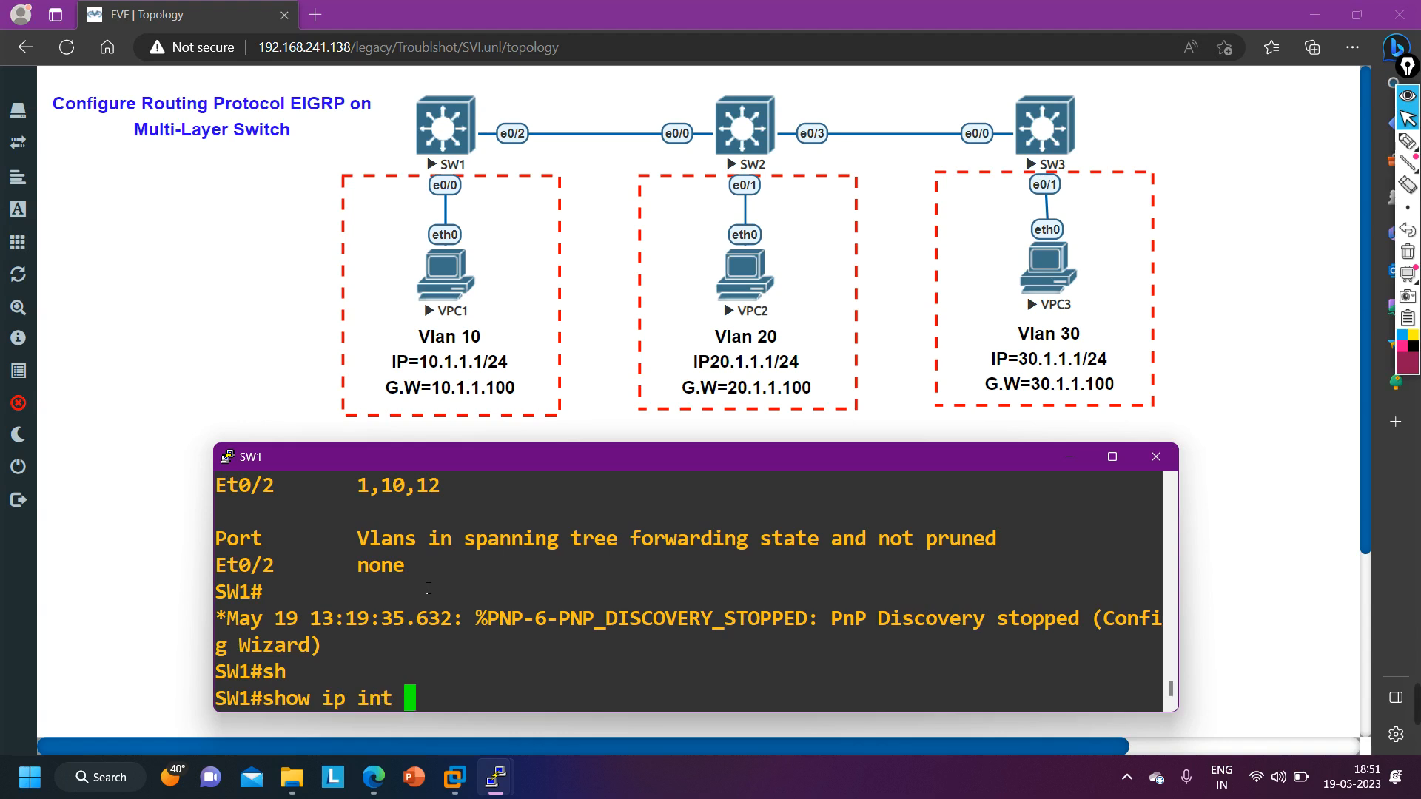
pyautogui.write('br | ex un')
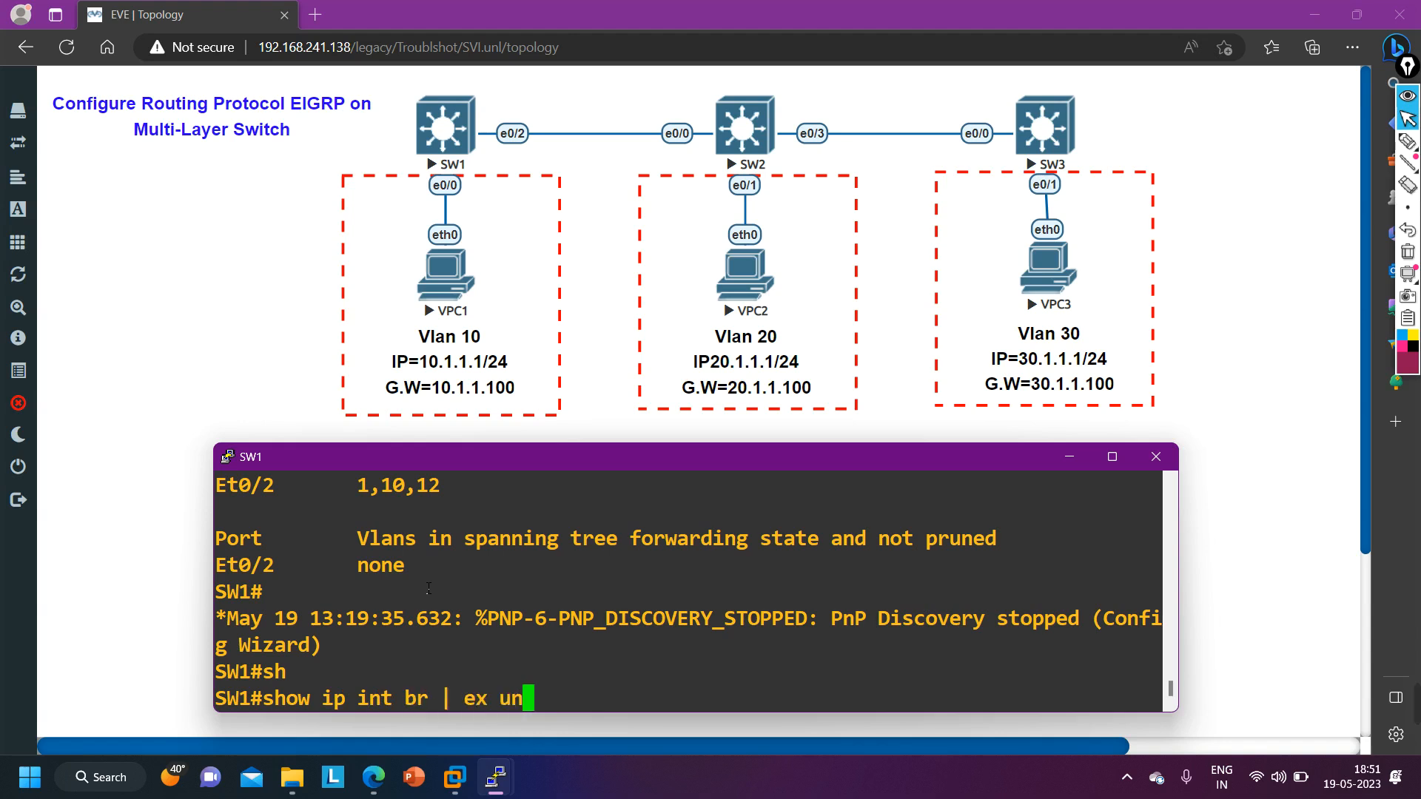
pyautogui.press('Return')
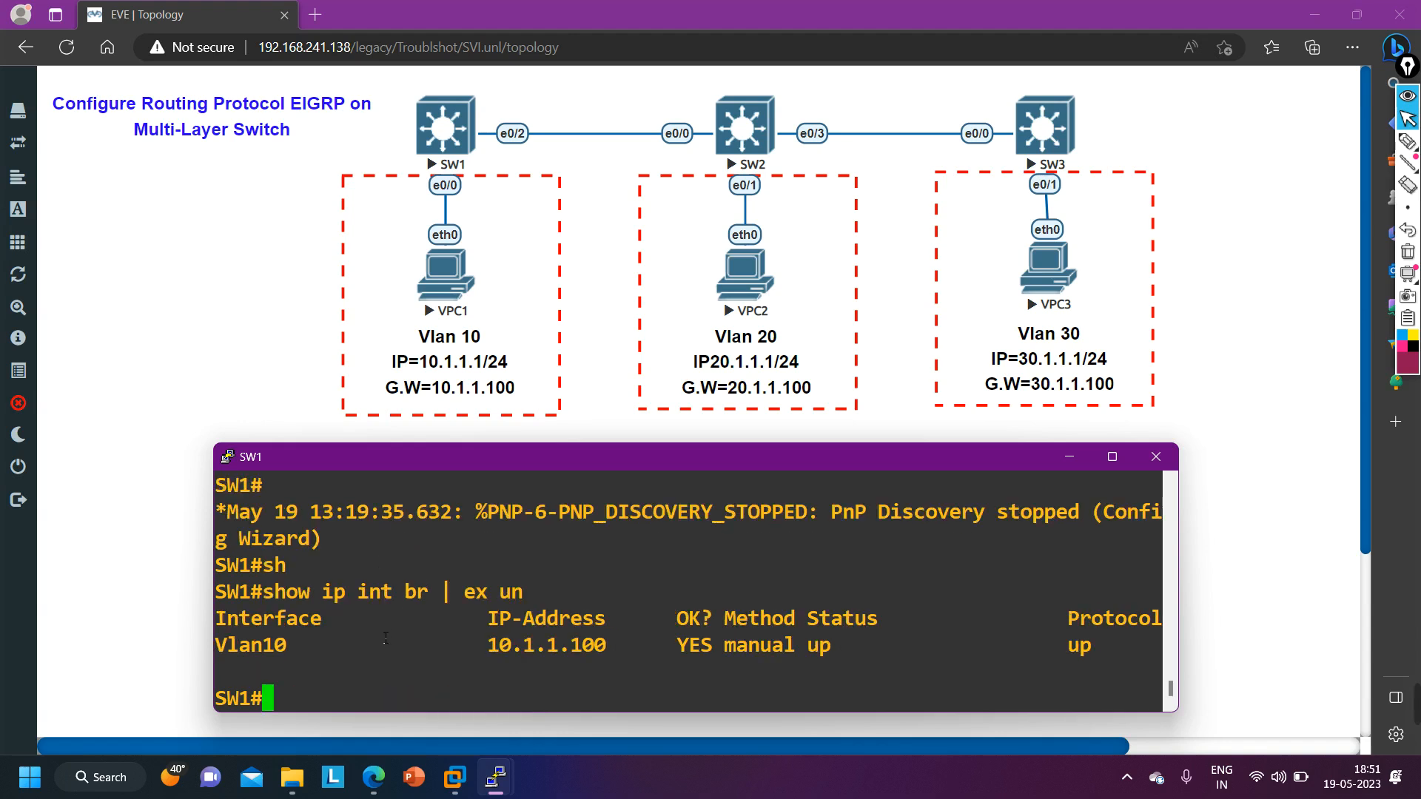
pyautogui.moveTo(451, 644); pyautogui.dragTo(677, 618)
pyautogui.click(129, 358)
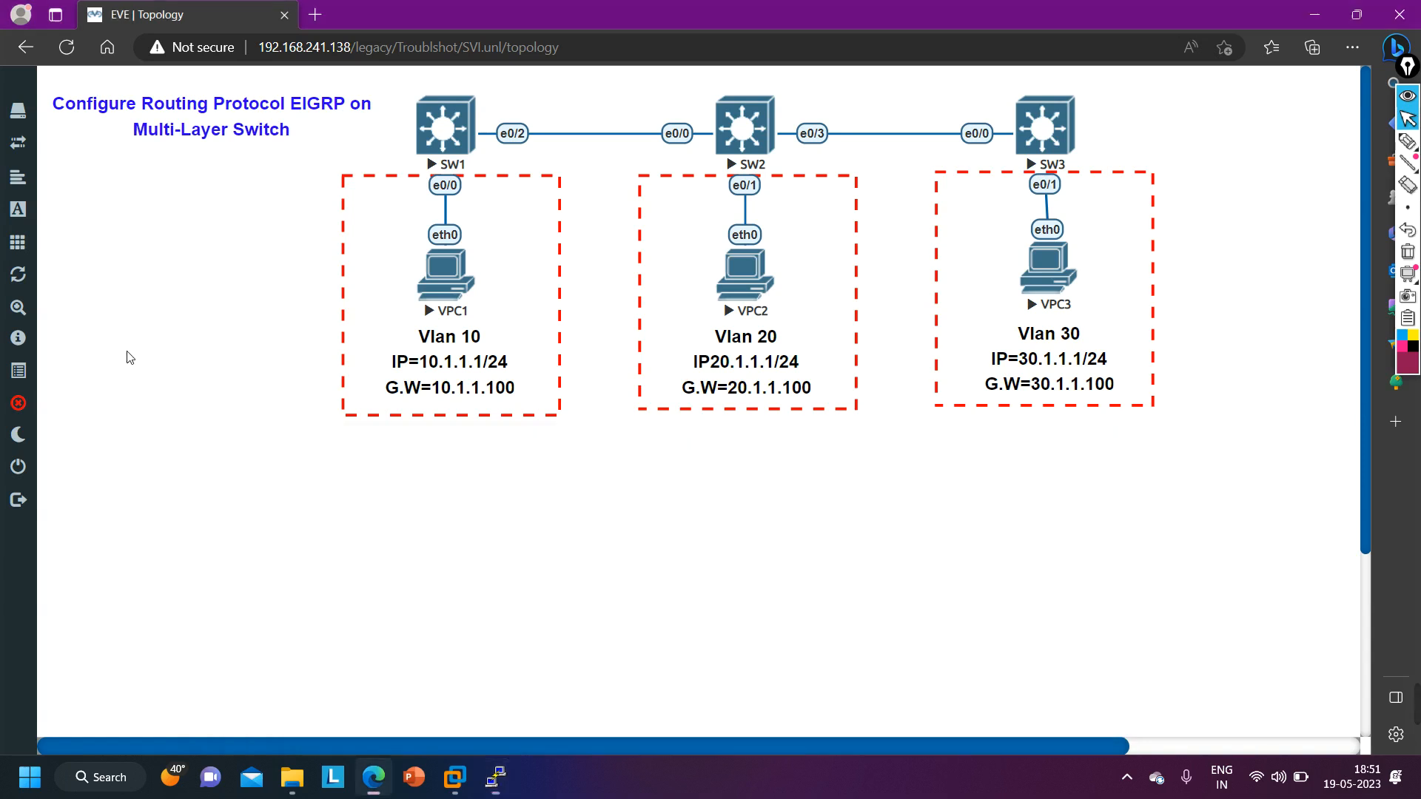
# - Test VPC1's connection to its gateway by pinging 10.1.1.100 from the VPC1 console
pyautogui.moveTo(495, 790)
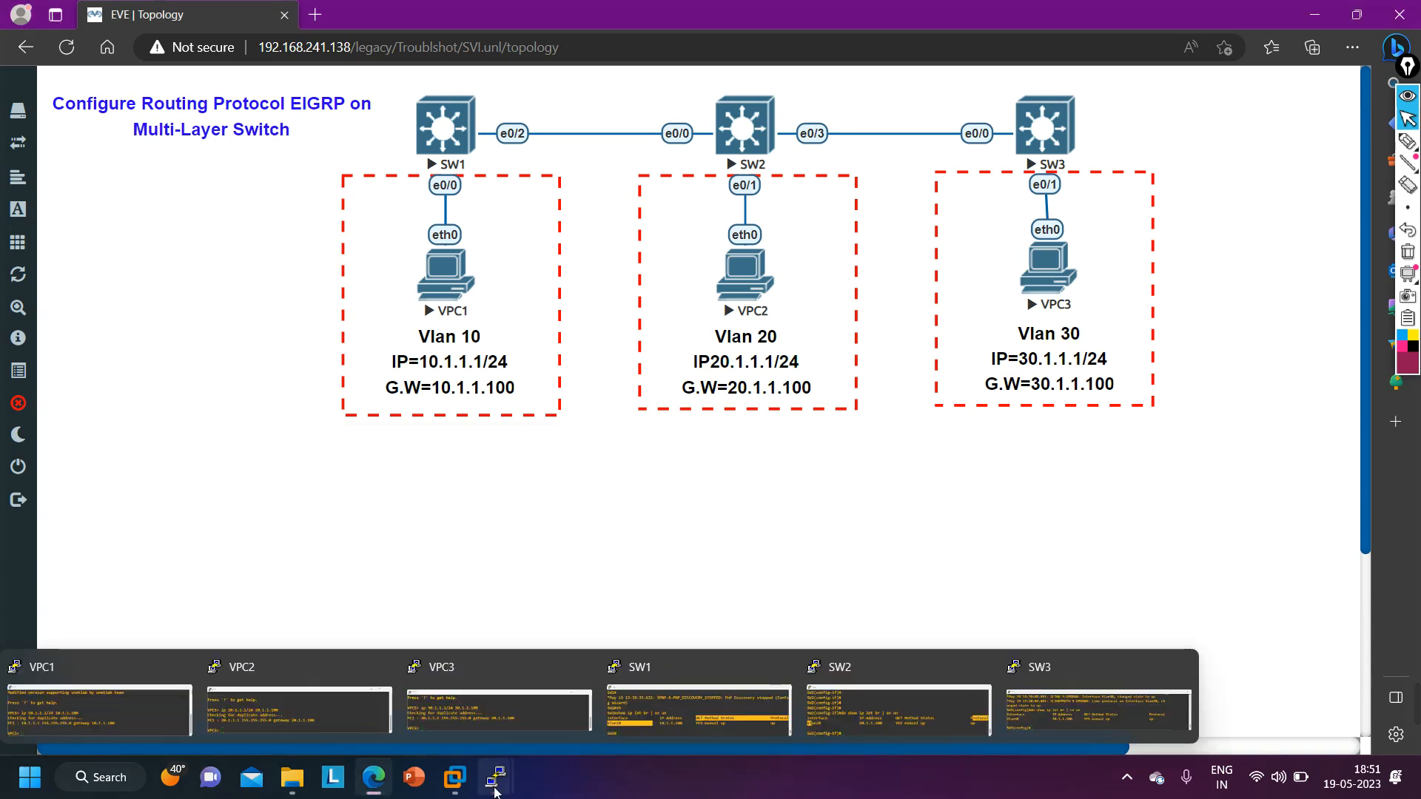
pyautogui.click(101, 700)
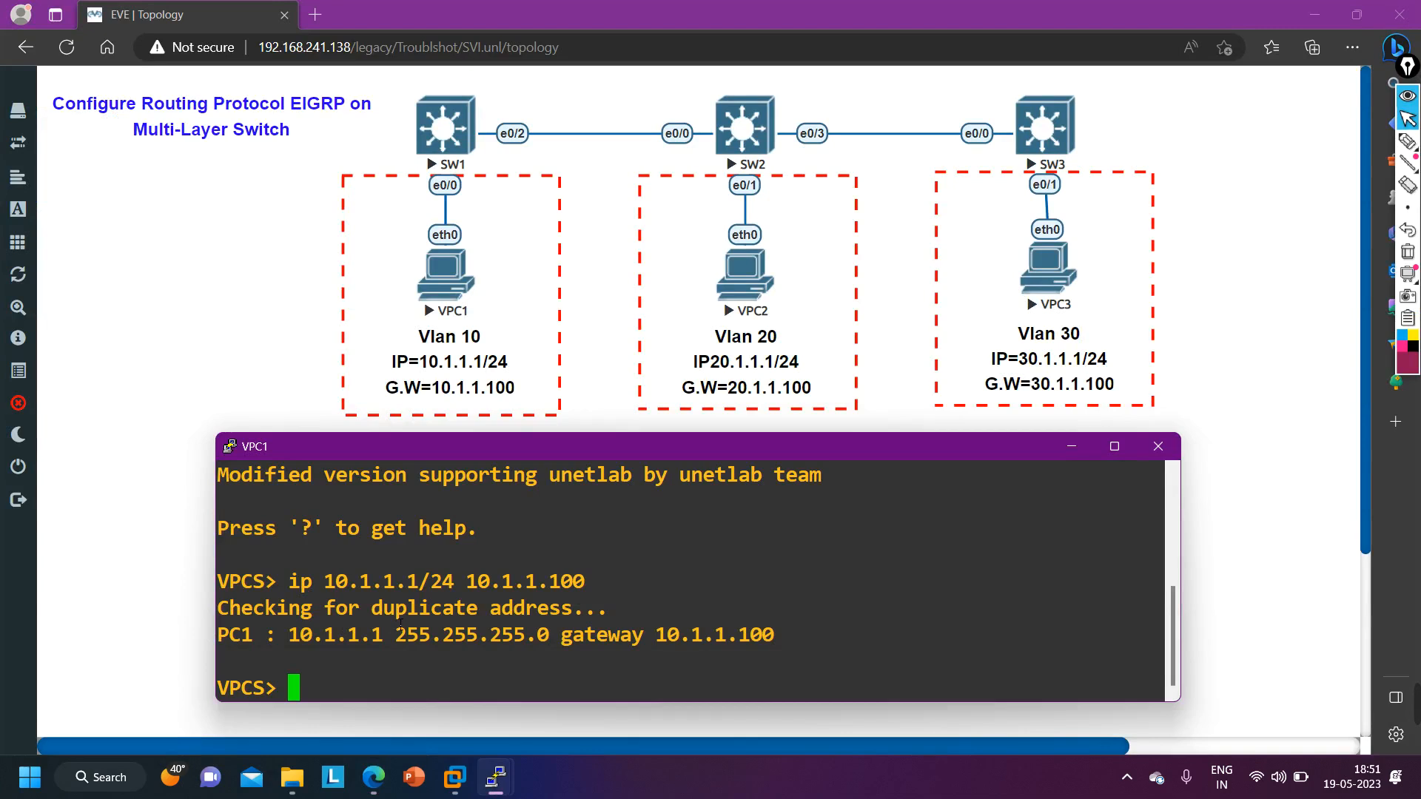
pyautogui.write('ping 10.1.1.100')
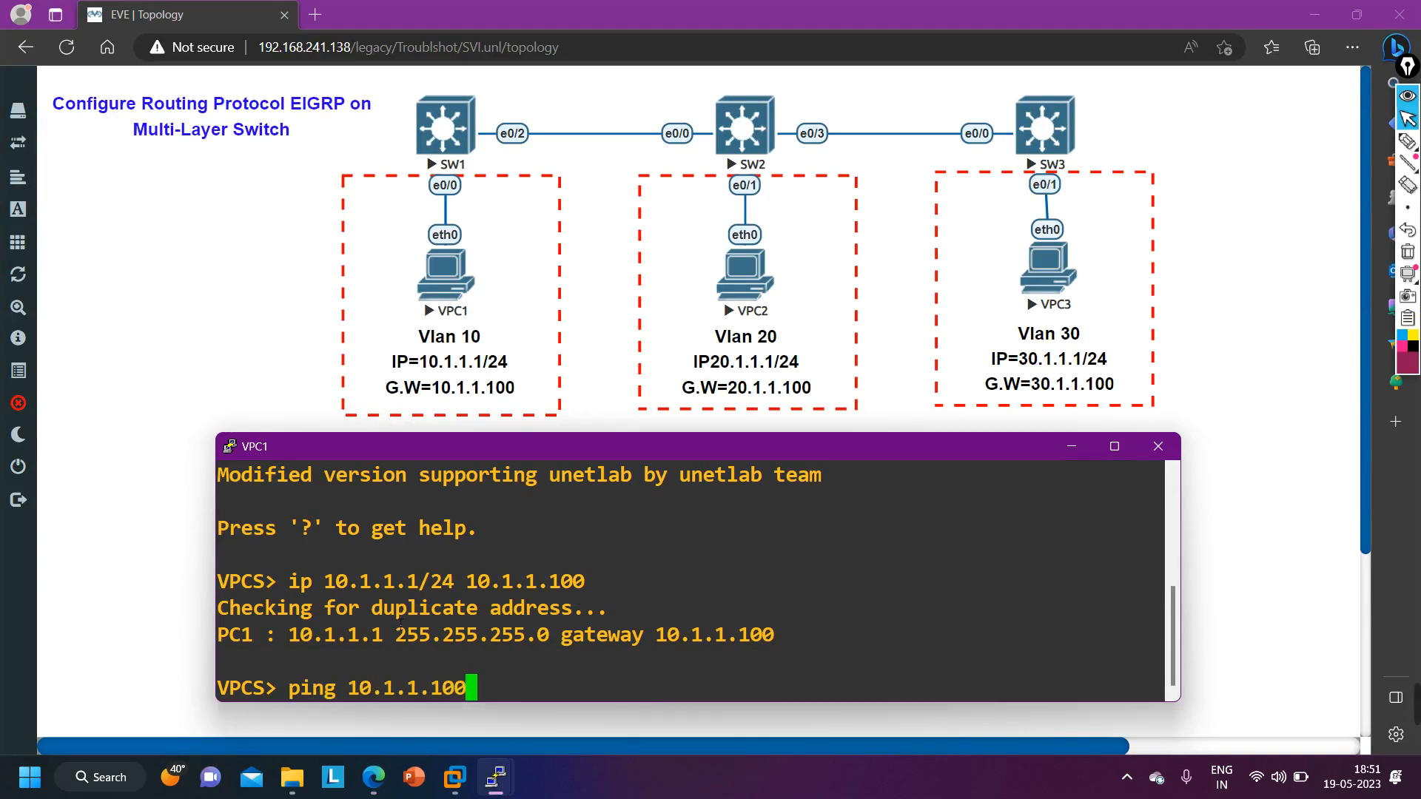
pyautogui.press('Return')
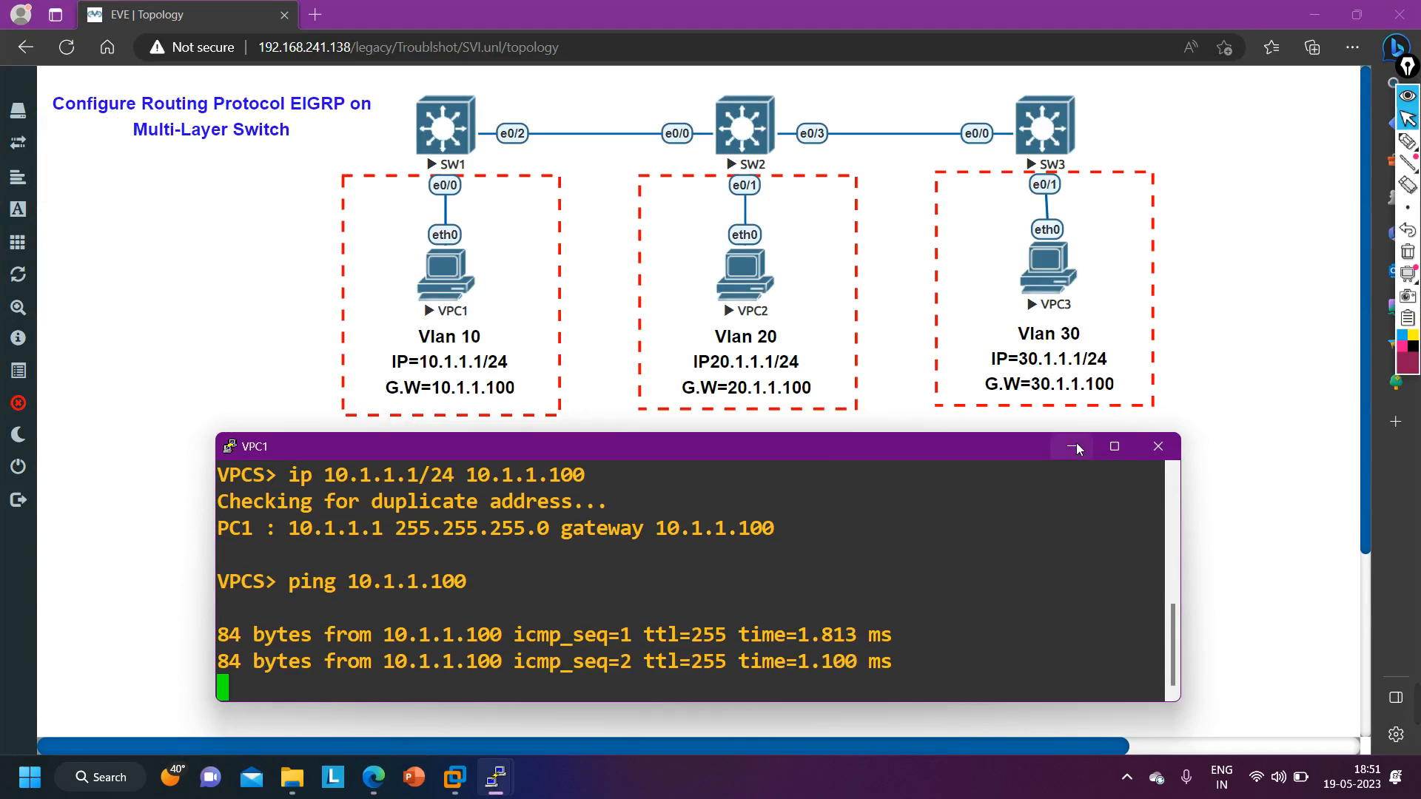
pyautogui.click(1071, 446)
# - On the VPC2 console, ping VPC2's own address 20.1.1.1
pyautogui.moveTo(495, 777)
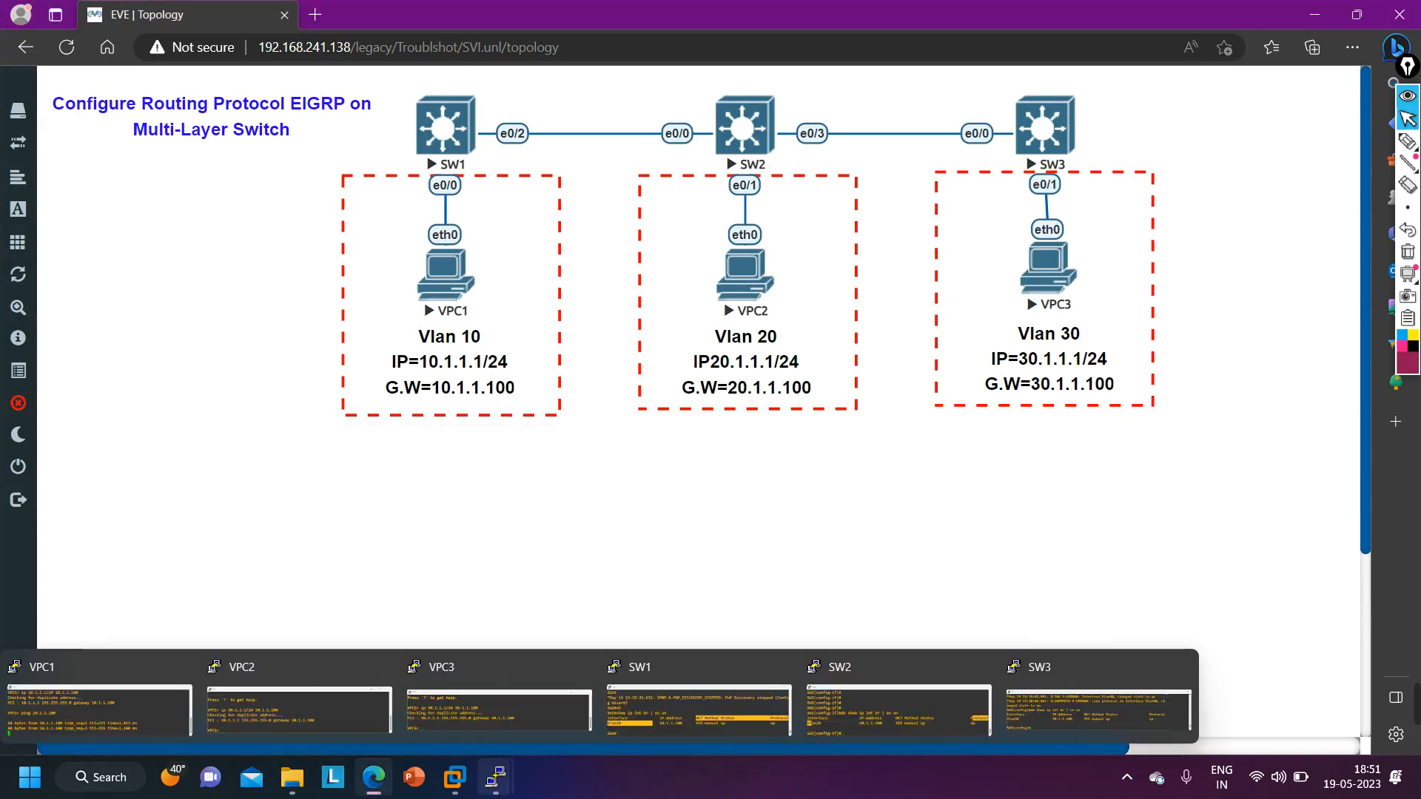
pyautogui.click(274, 715)
pyautogui.write('pin')
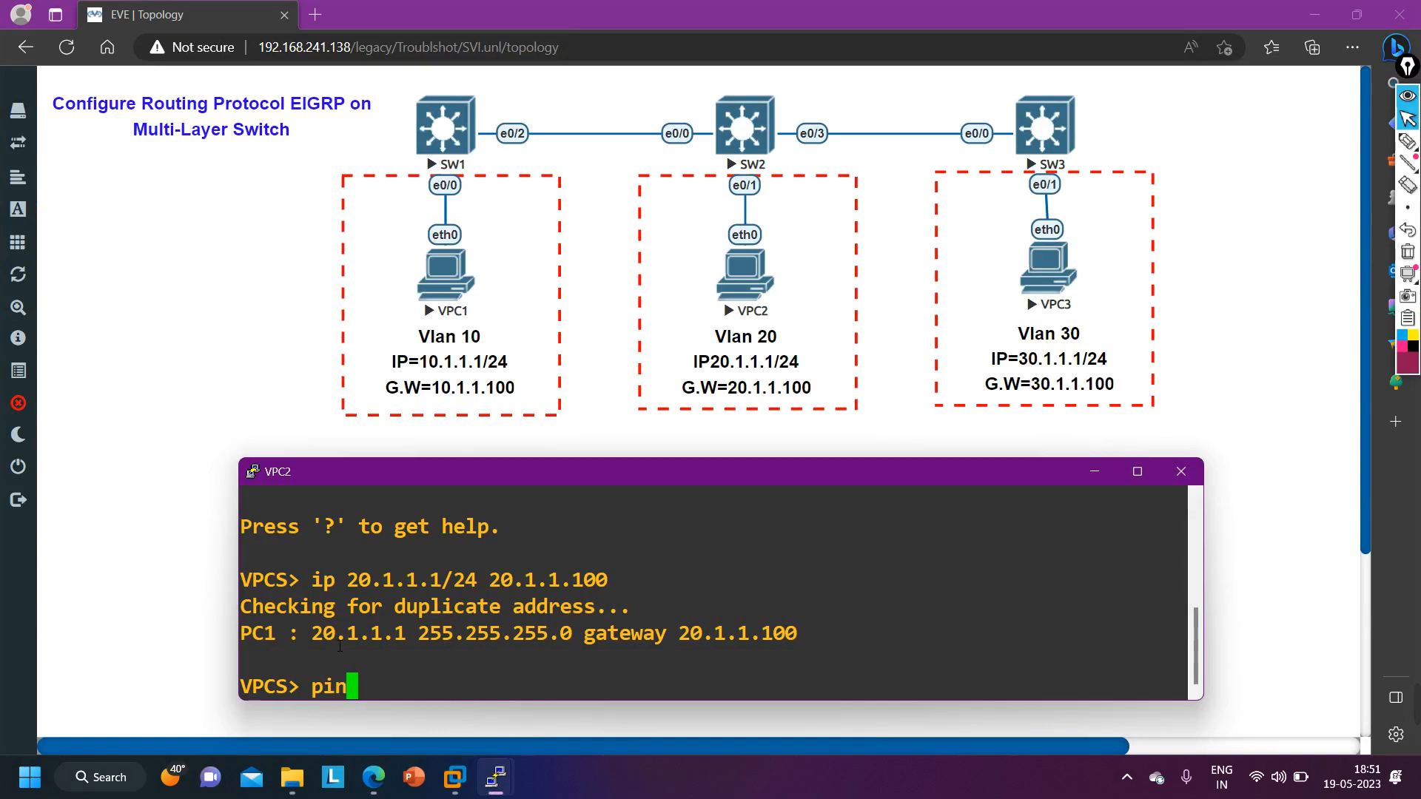
pyautogui.write('g 20.1.1.1')
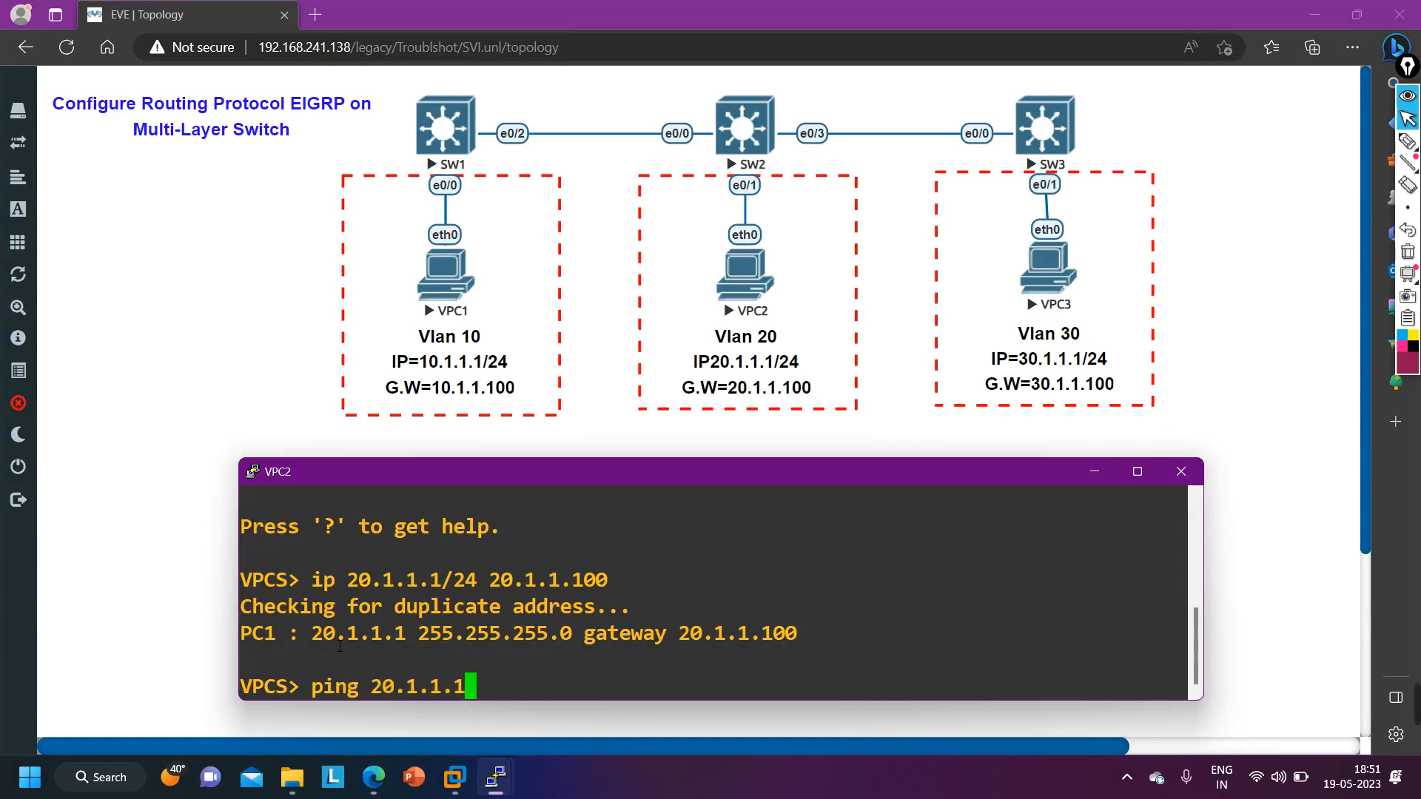
pyautogui.press('Return')
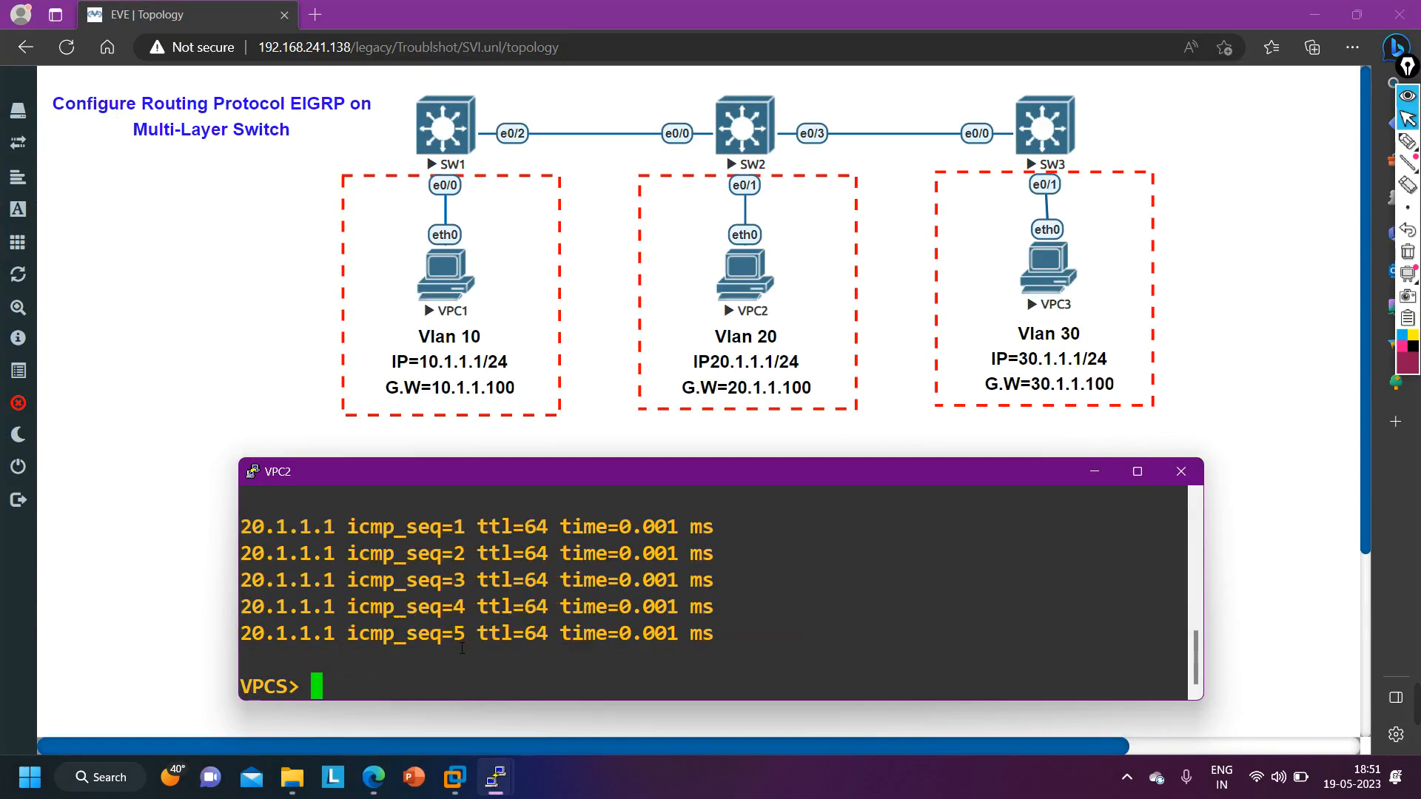
# - Ping the Vlan 20 gateway 20.1.1.100 from VPC2
pyautogui.press('Up')
pyautogui.write('0')
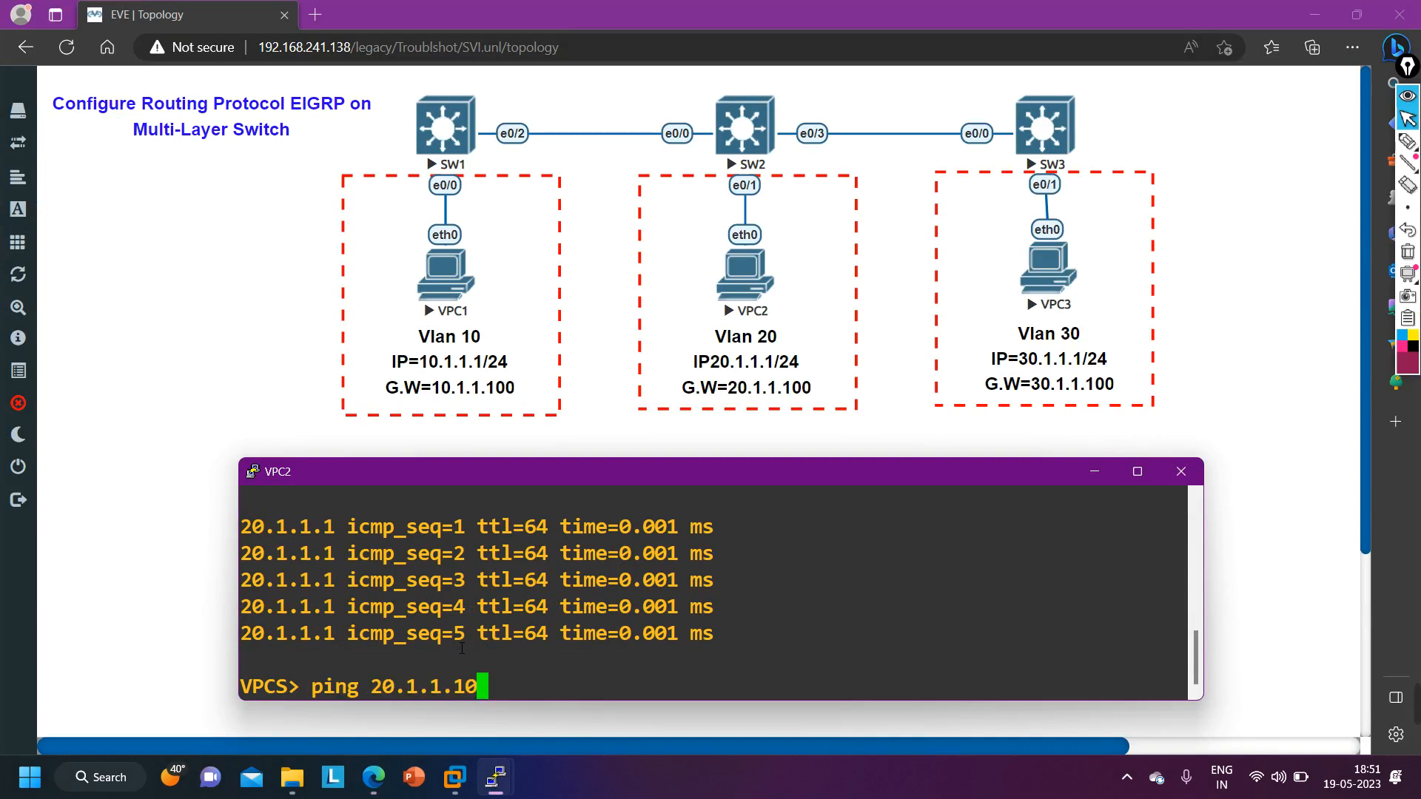
pyautogui.write('0')
pyautogui.press('Return')
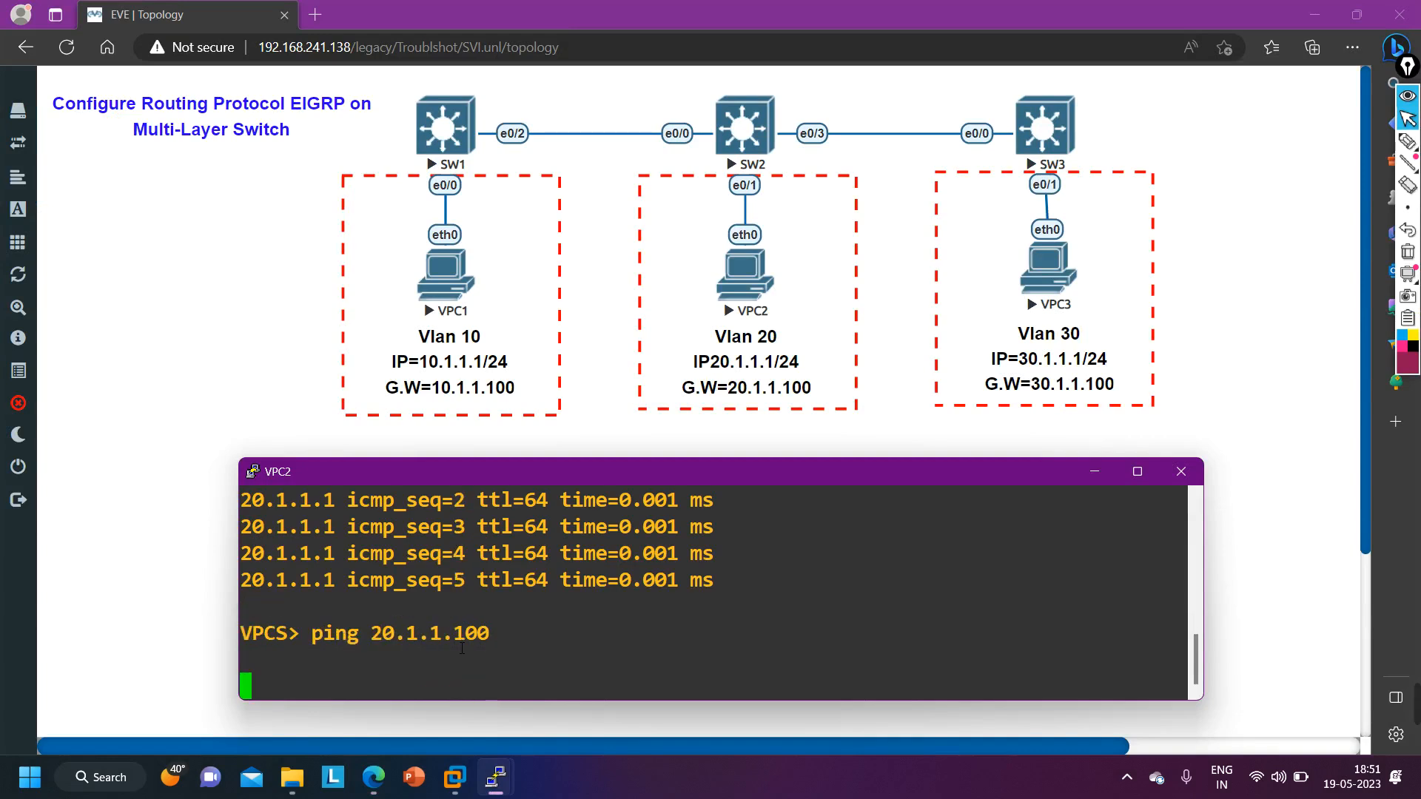
pyautogui.click(160, 437)
# - Test VPC3's connection to its gateway by pinging 30.1.1.100 from the VPC3 console
pyautogui.moveTo(496, 777)
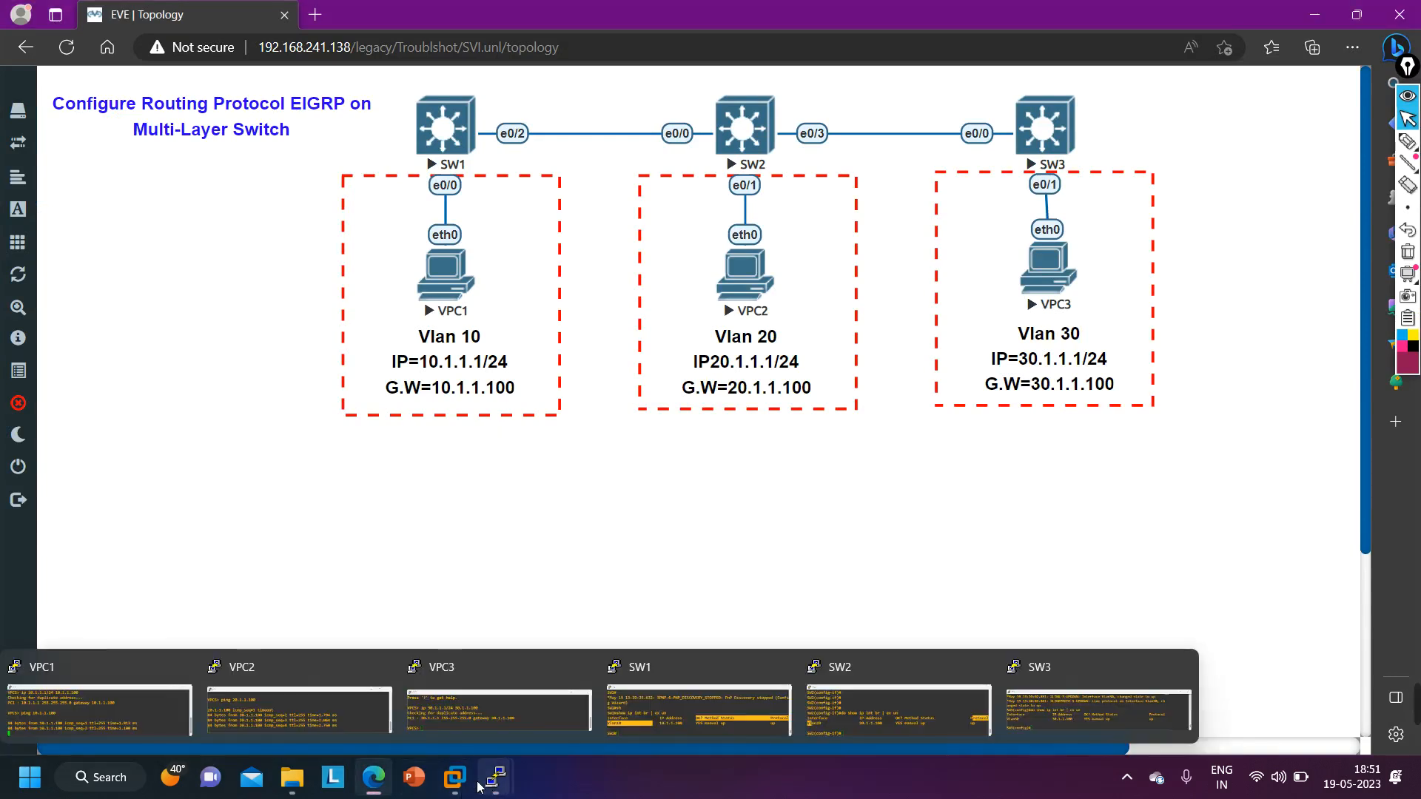
pyautogui.click(499, 721)
pyautogui.write('pi')
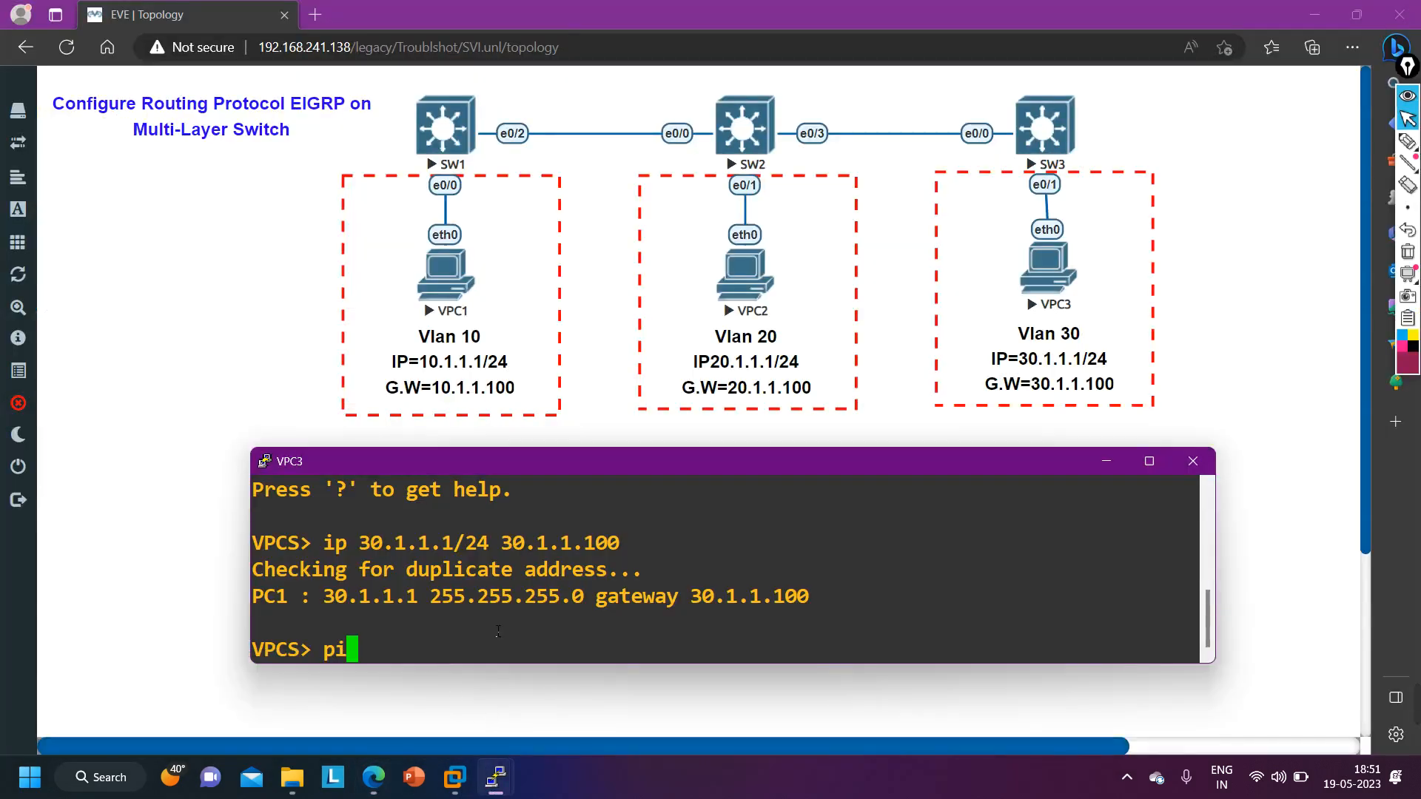
pyautogui.write('ng 30.1.1.100')
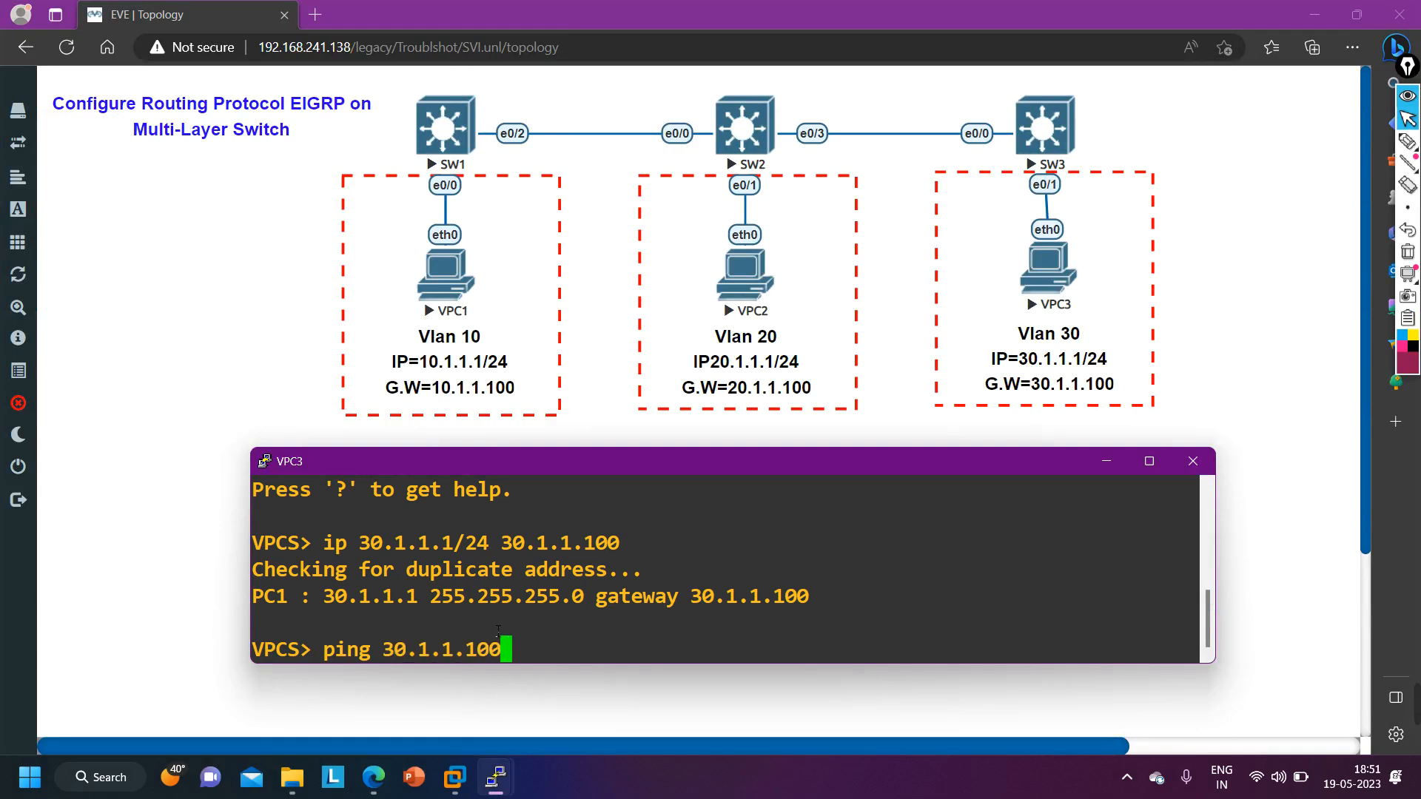
pyautogui.press('Return')
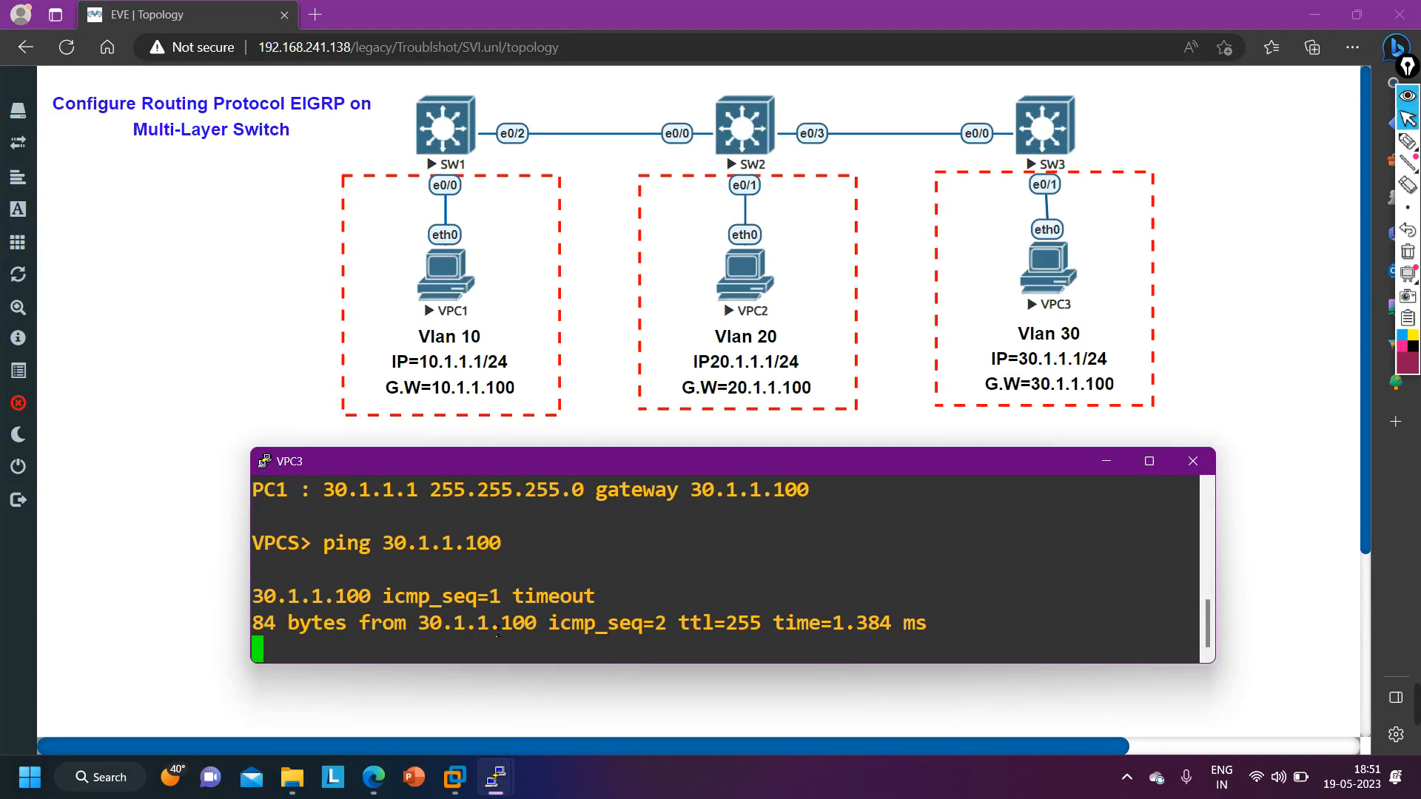
pyautogui.click(235, 322)
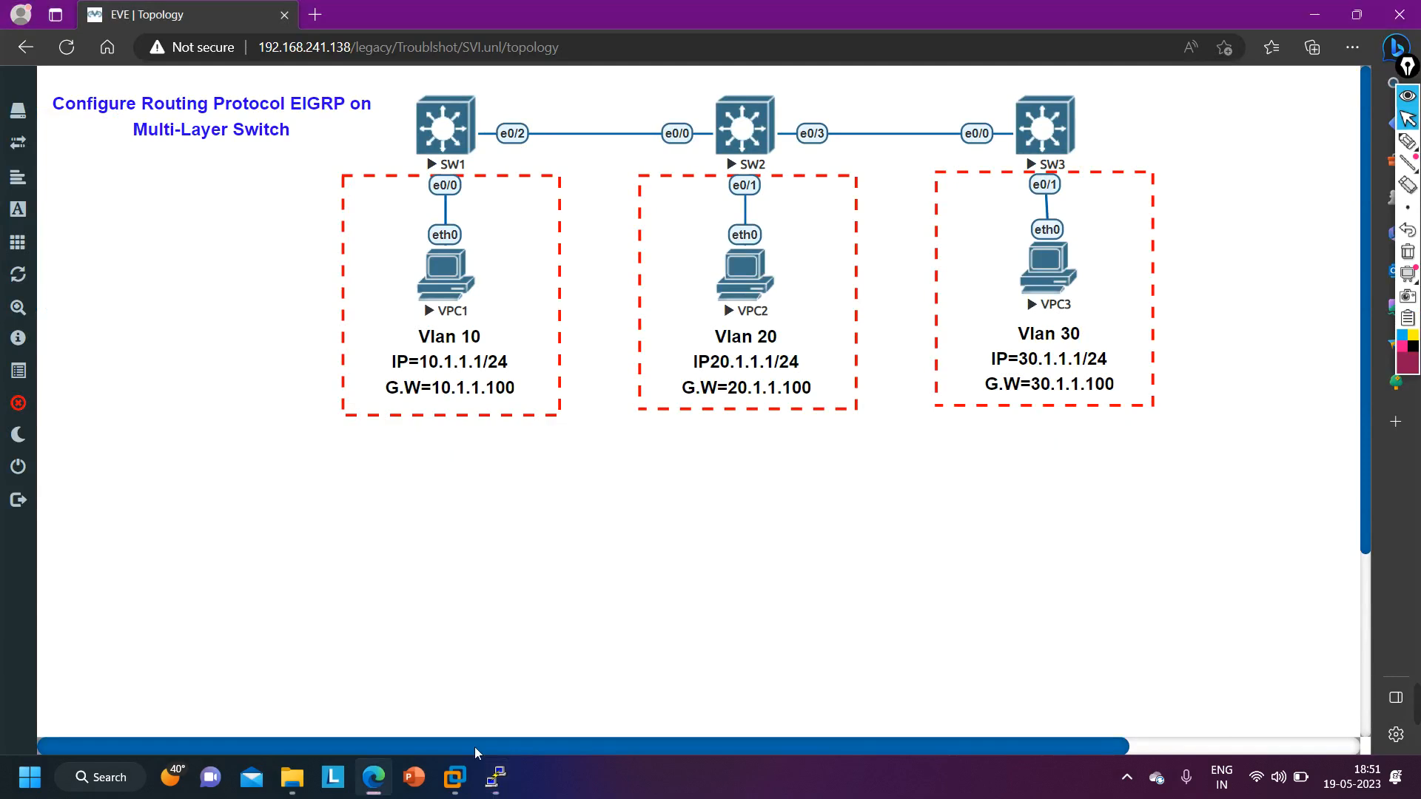
# - Test inter-VLAN reachability from VPC1 by pinging VPC2 at 20.1.1.1
pyautogui.moveTo(511, 790)
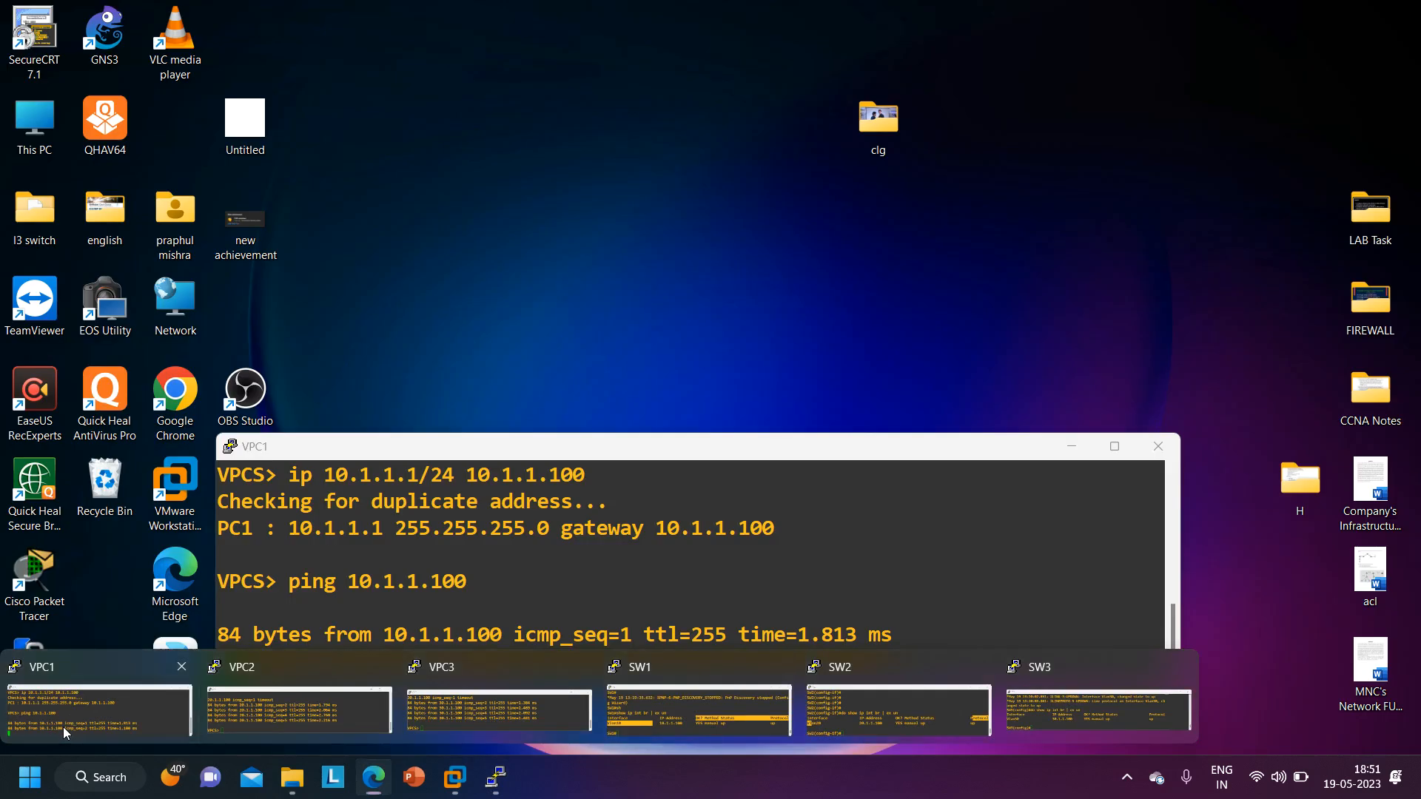
pyautogui.click(64, 727)
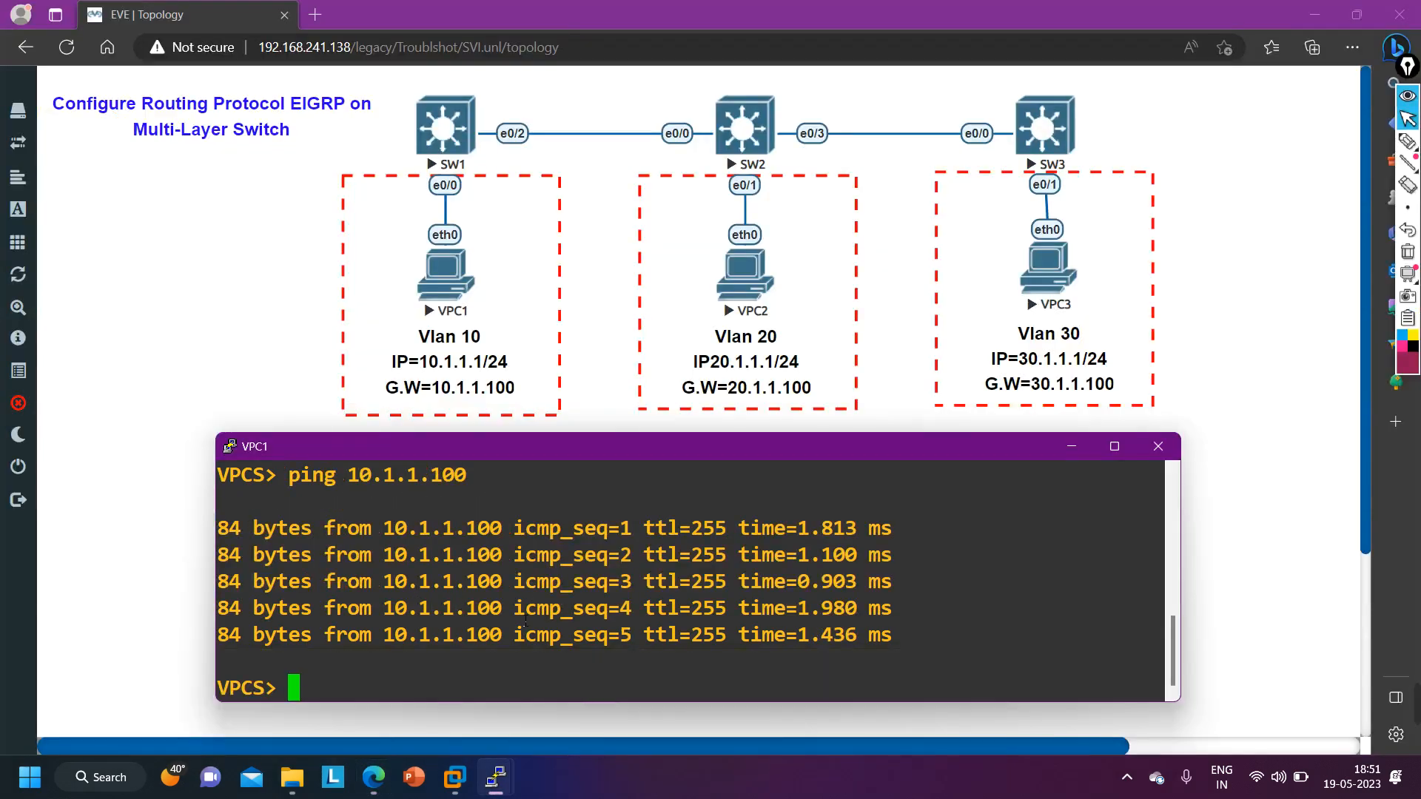
pyautogui.press('Return')
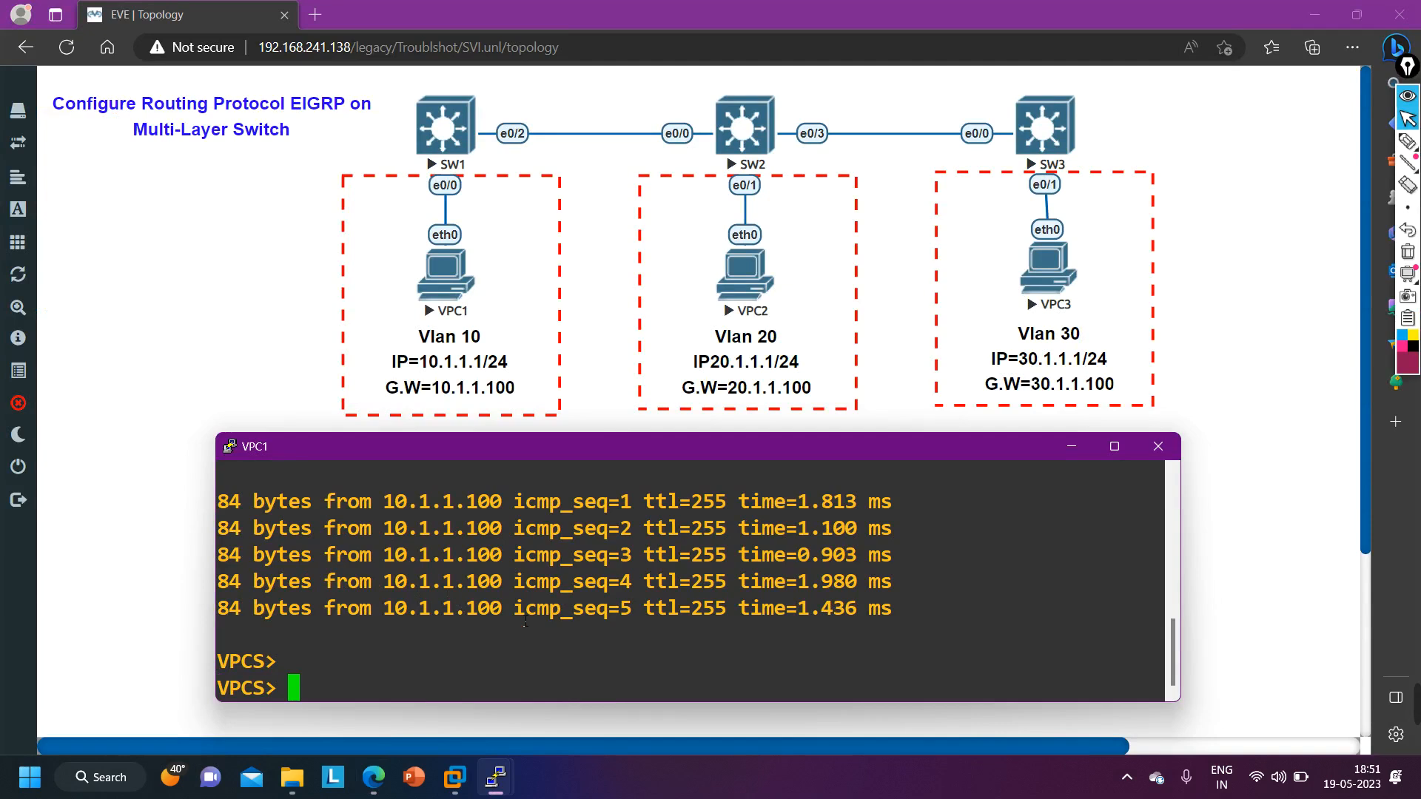
pyautogui.write('ping 20')
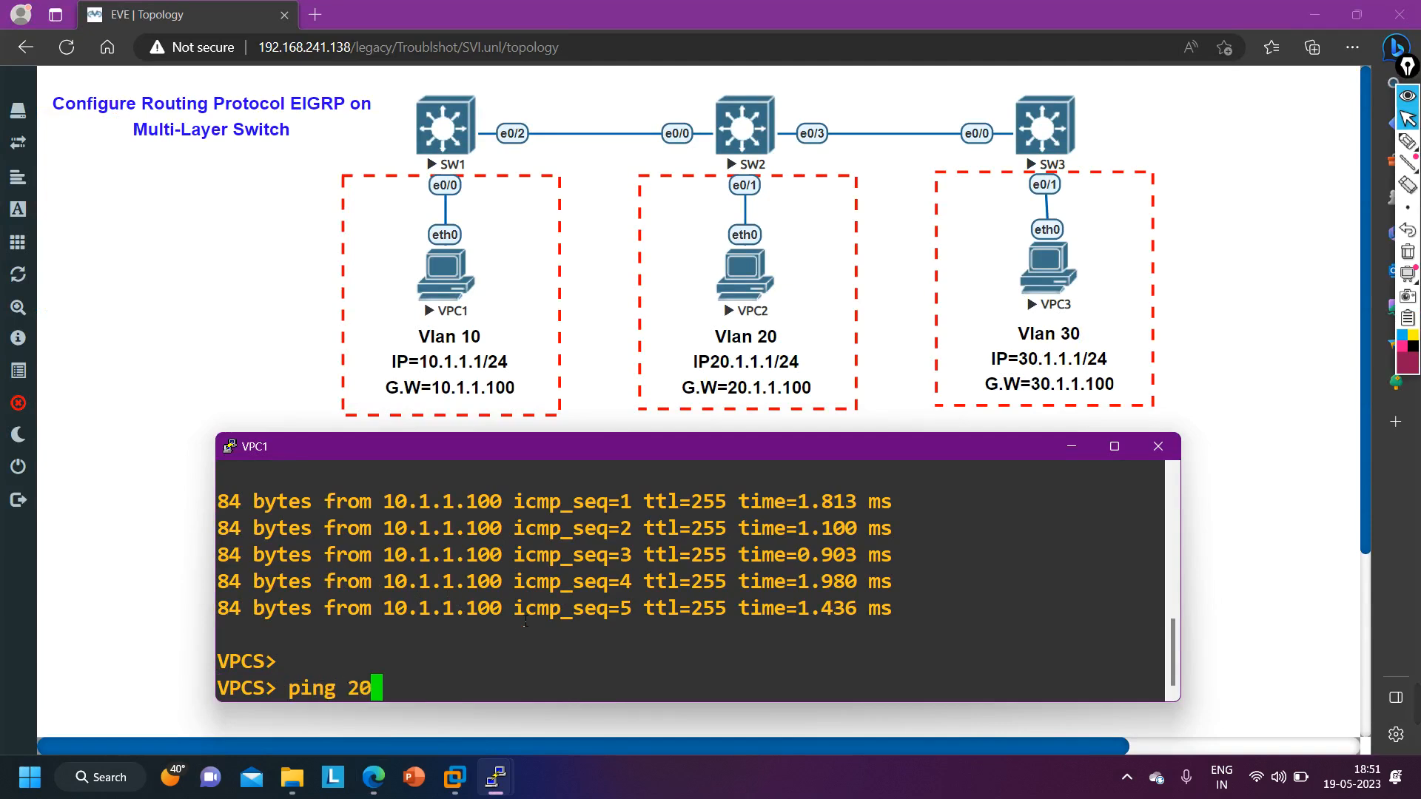
pyautogui.write('.1.1.1')
pyautogui.press('Return')
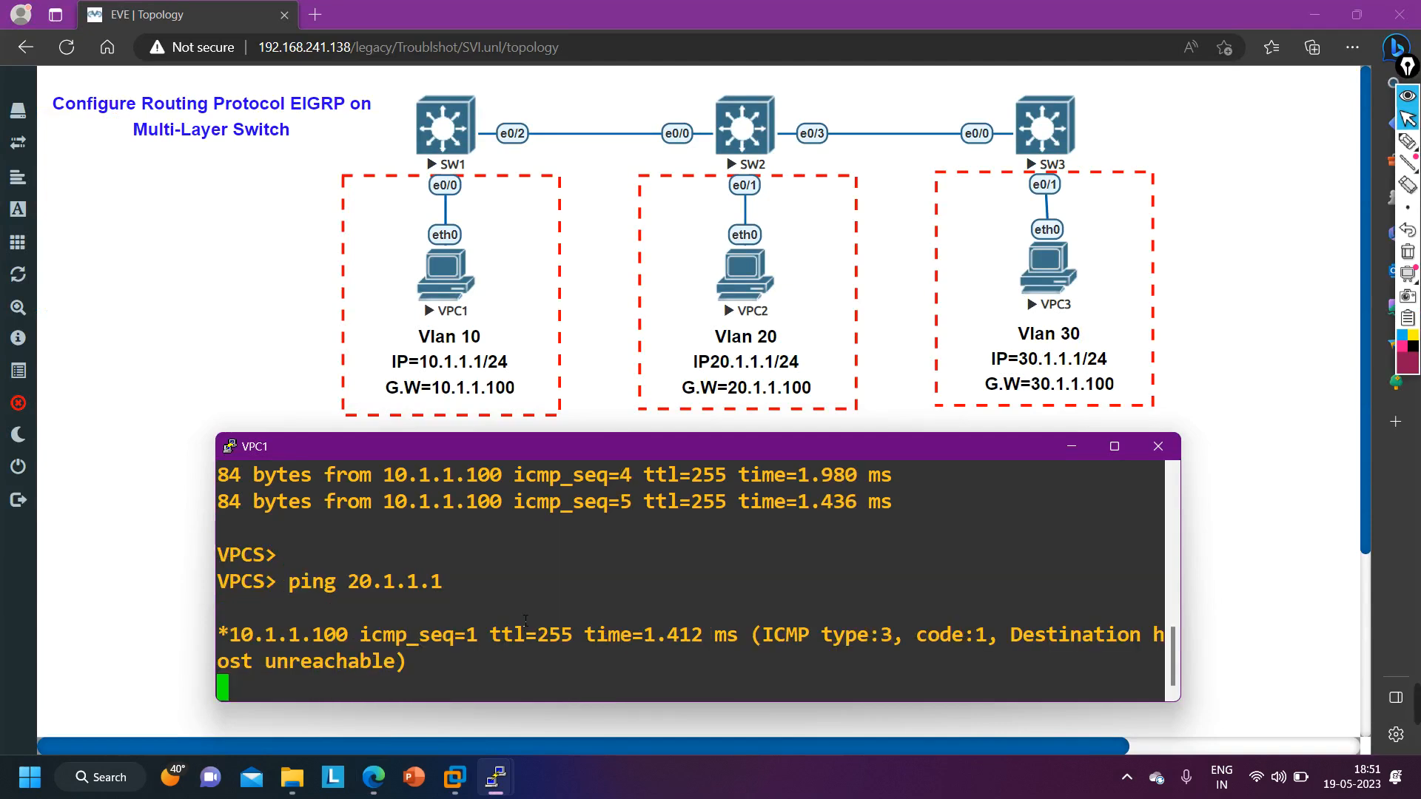
pyautogui.click(231, 239)
# - Display SW1's IP routing table with show ip route and examine its route entries
pyautogui.moveTo(494, 795)
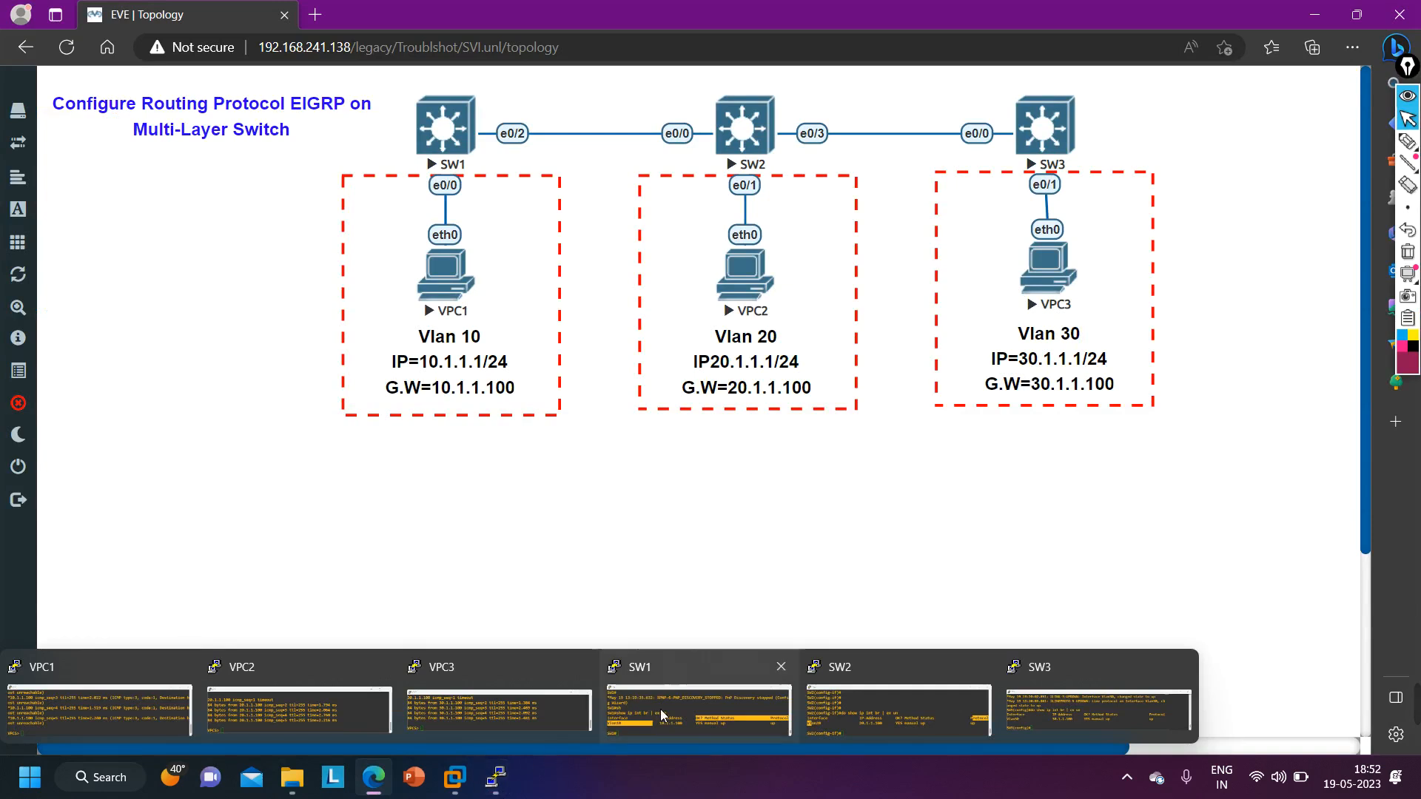
pyautogui.click(682, 709)
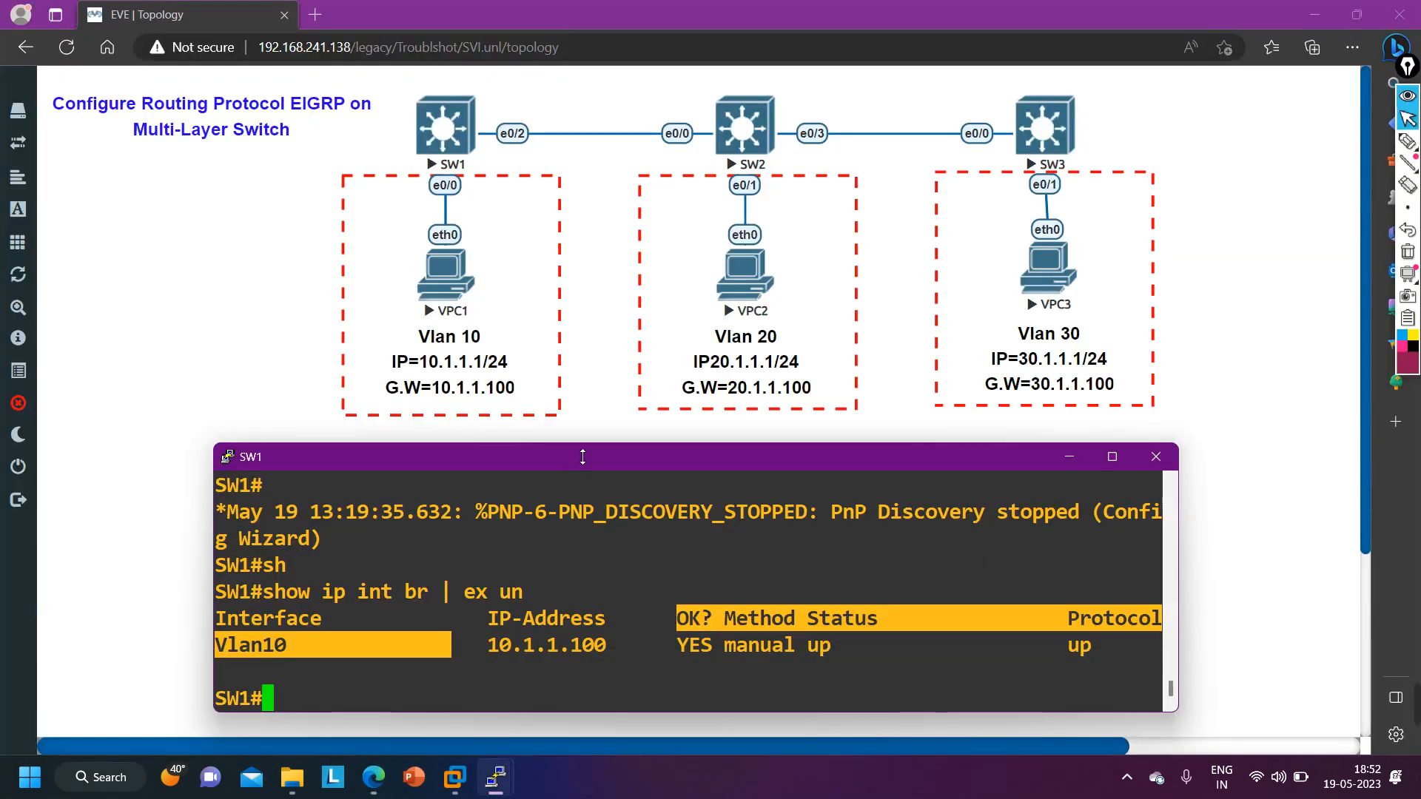
pyautogui.press('Return')
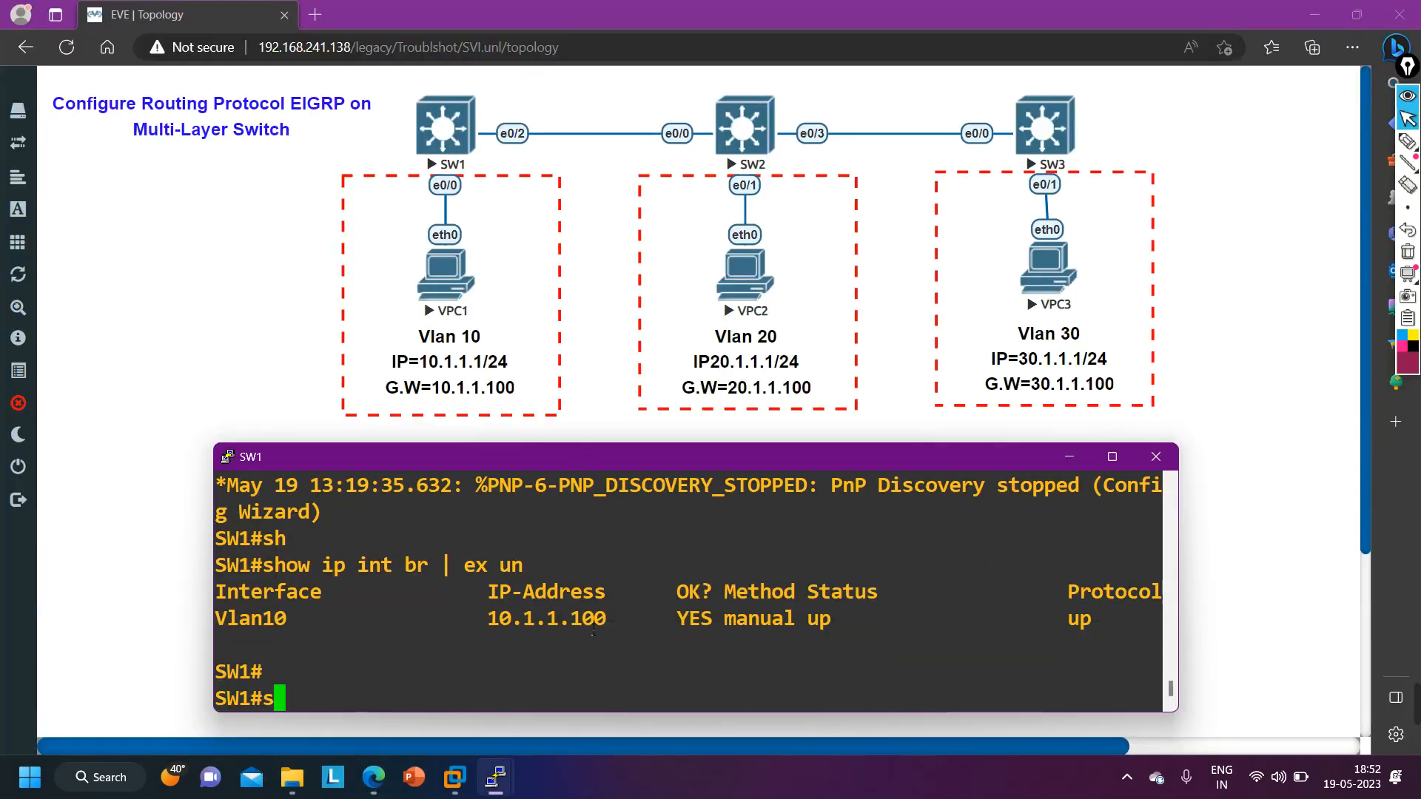
pyautogui.write('sh')
pyautogui.press('Tab')
pyautogui.write('ip ro')
pyautogui.press('Return')
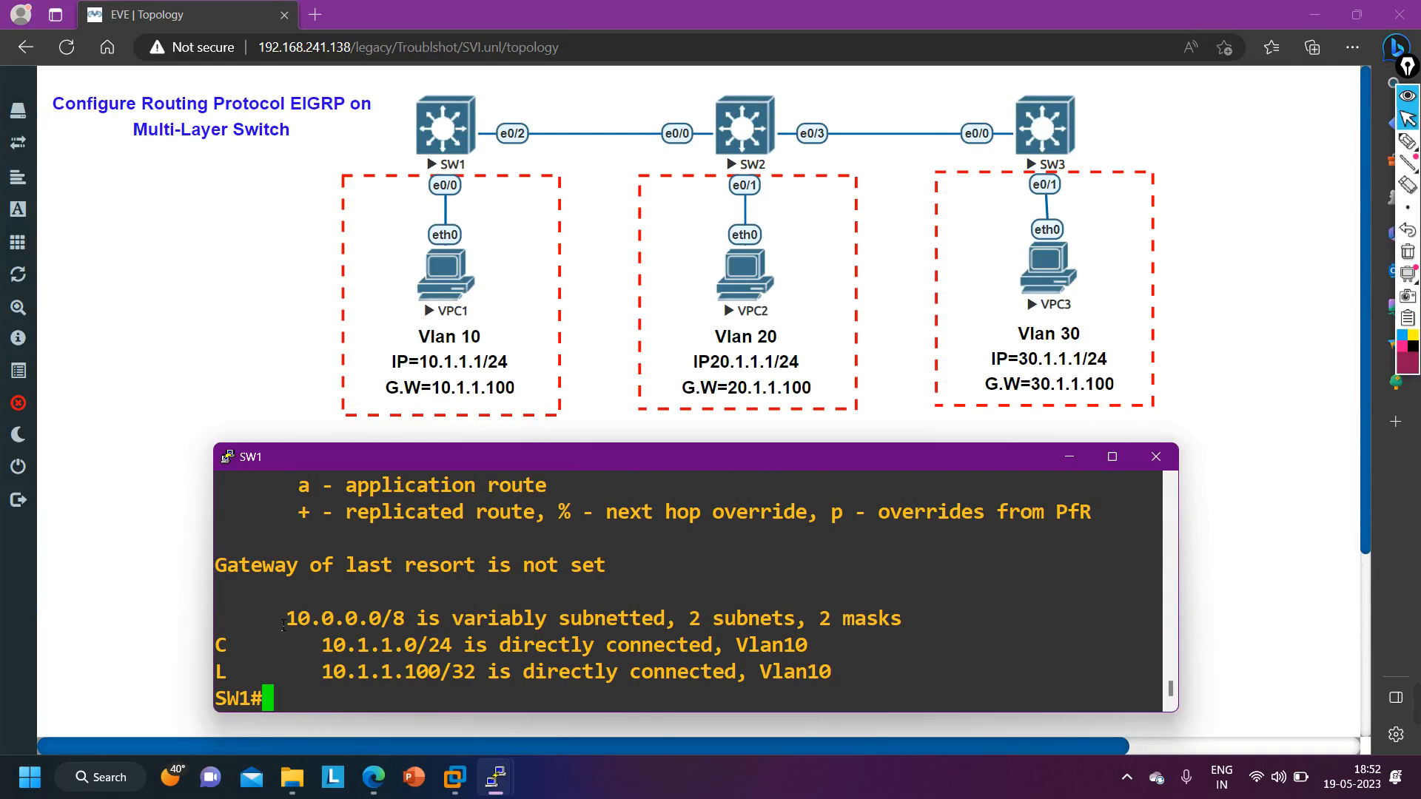
pyautogui.moveTo(284, 626); pyautogui.dragTo(820, 687)
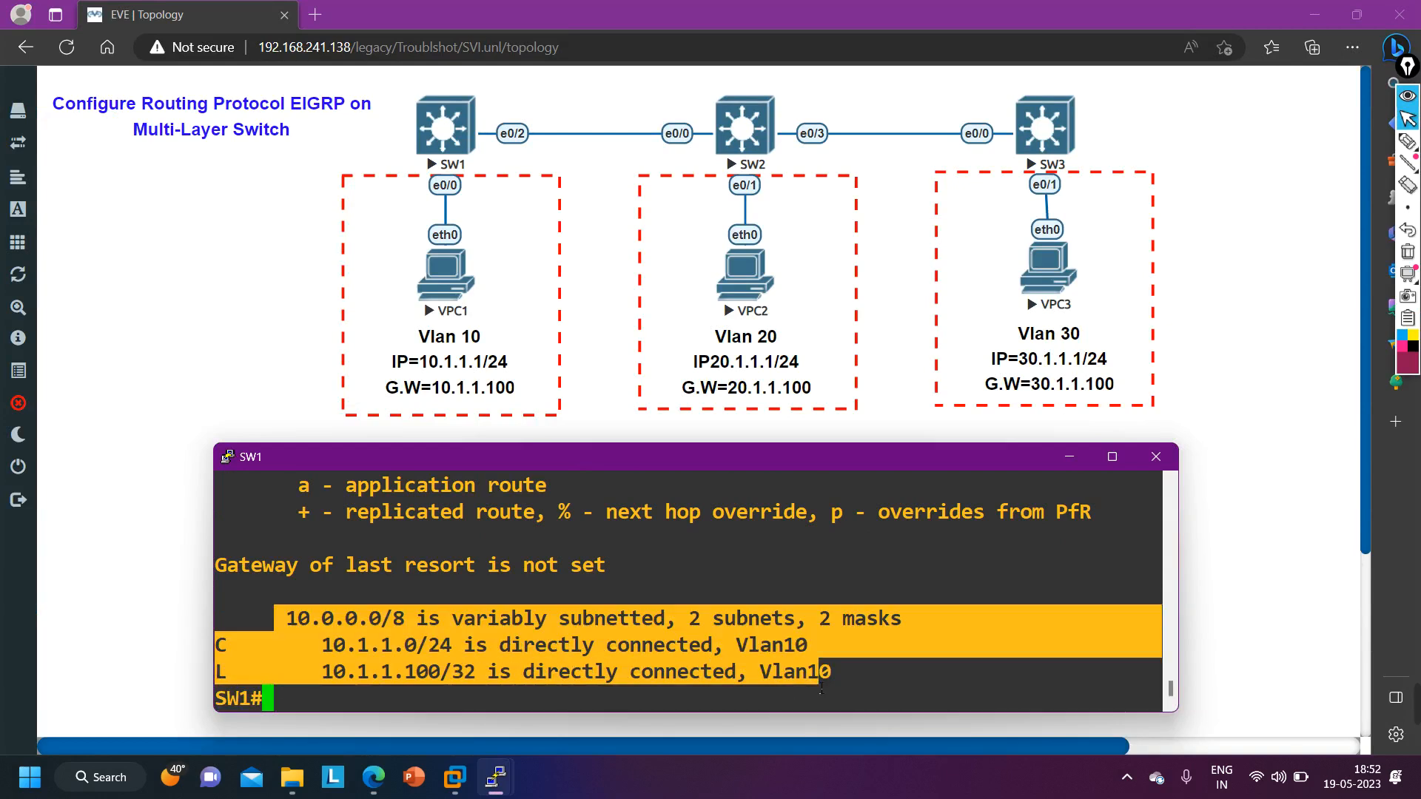
pyautogui.click(250, 439)
# - On the SW2 console, leave configuration mode and examine the routing table with show ip route
pyautogui.moveTo(511, 783)
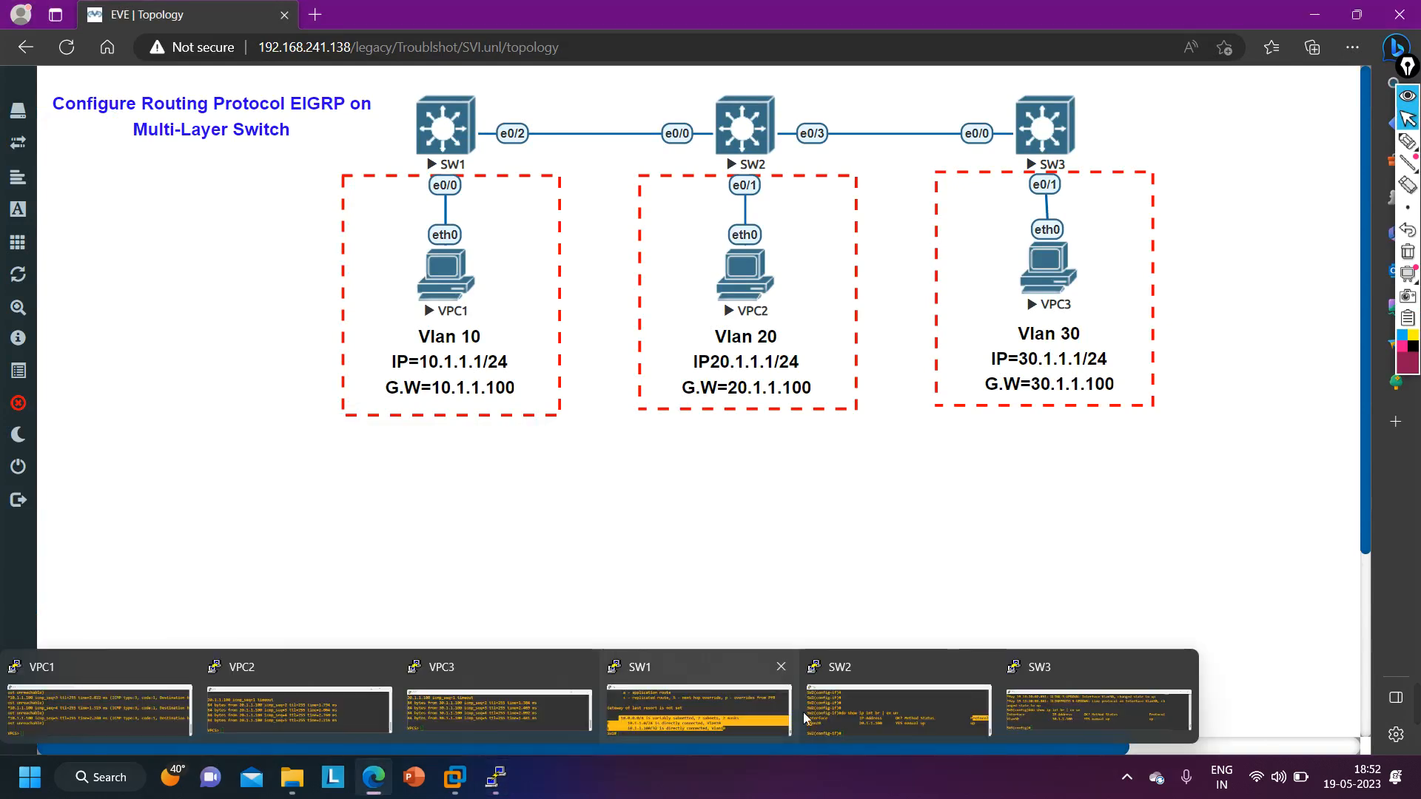
pyautogui.click(899, 696)
pyautogui.press('Return')
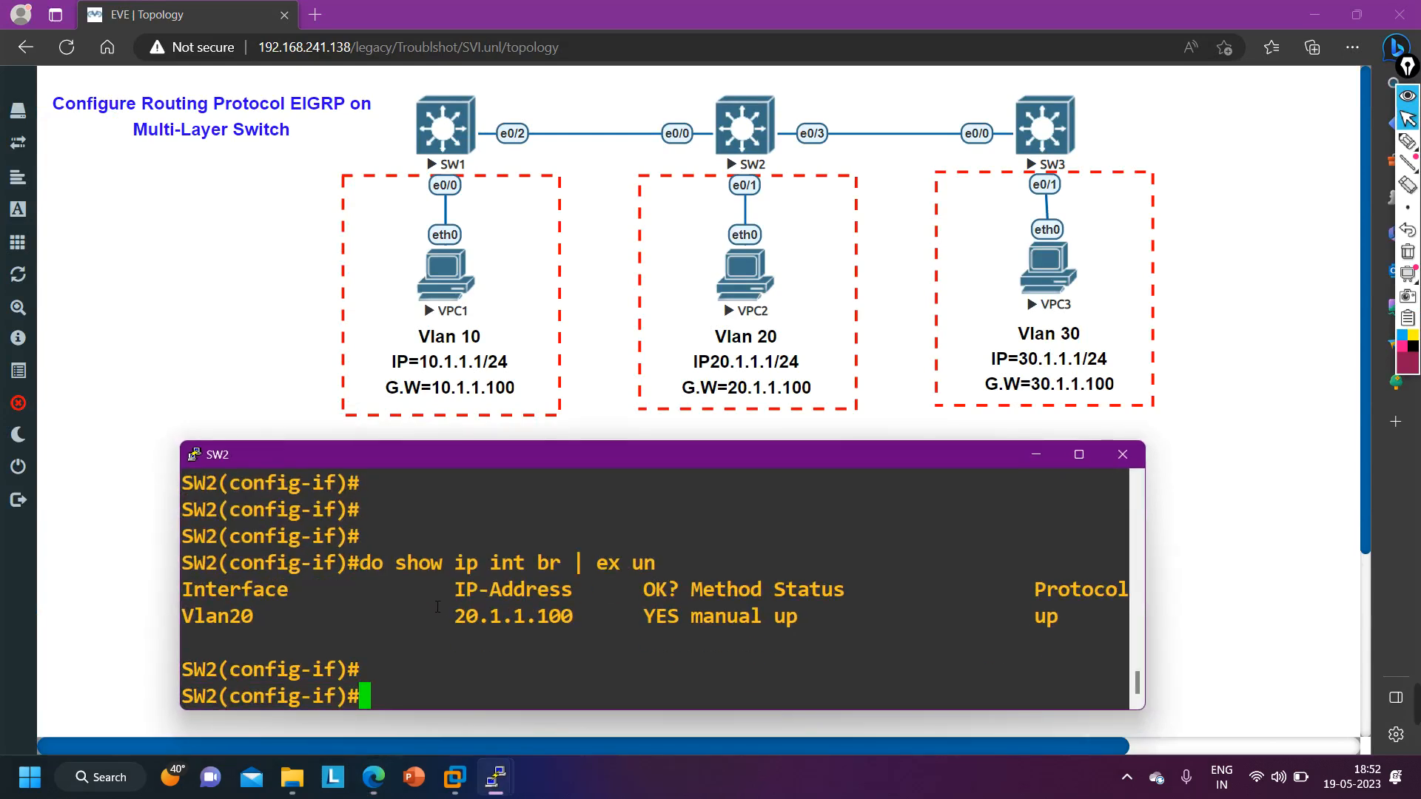
pyautogui.hotkey('ctrl', 'z')
pyautogui.press('Return')
pyautogui.press('Return')
pyautogui.write('show ip')
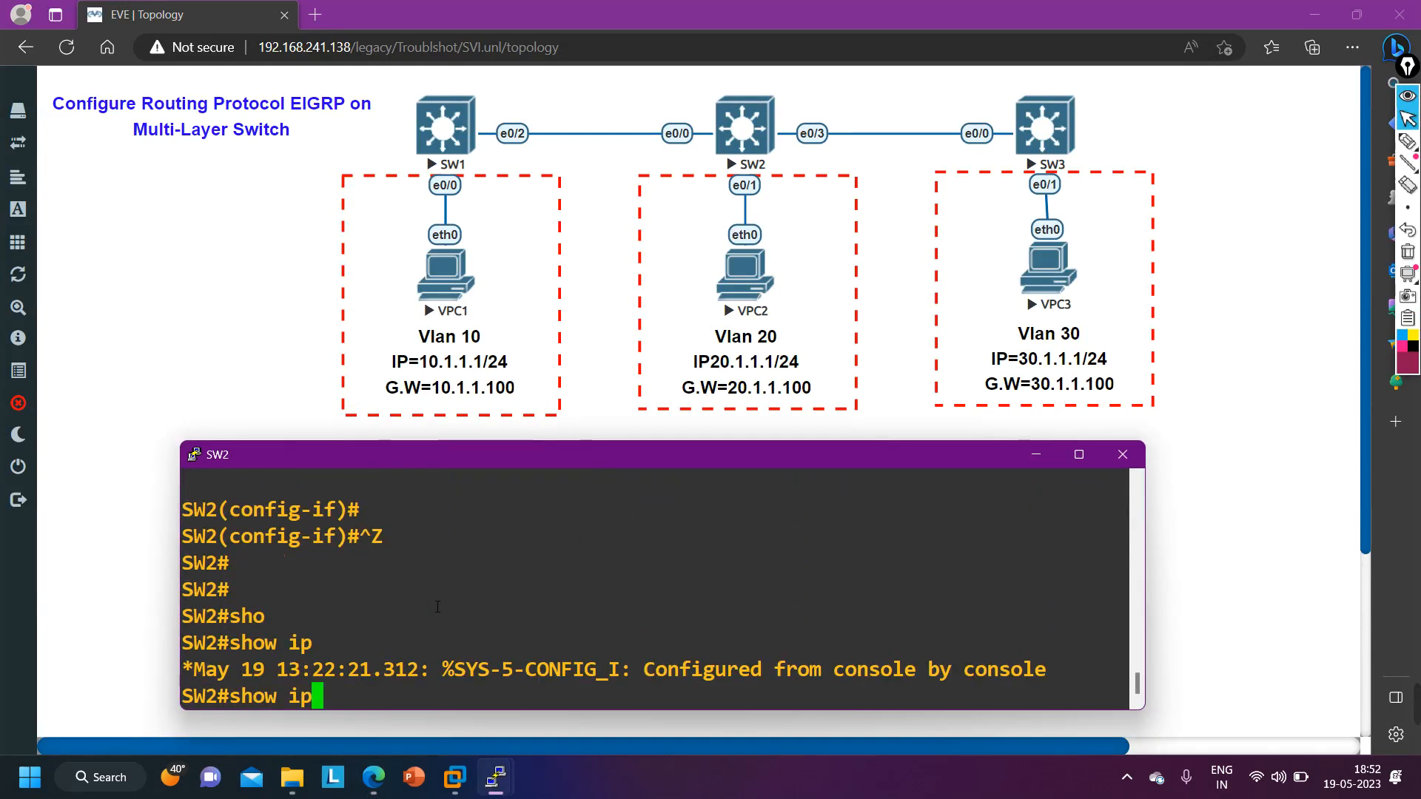
pyautogui.write(' ro')
pyautogui.press('Return')
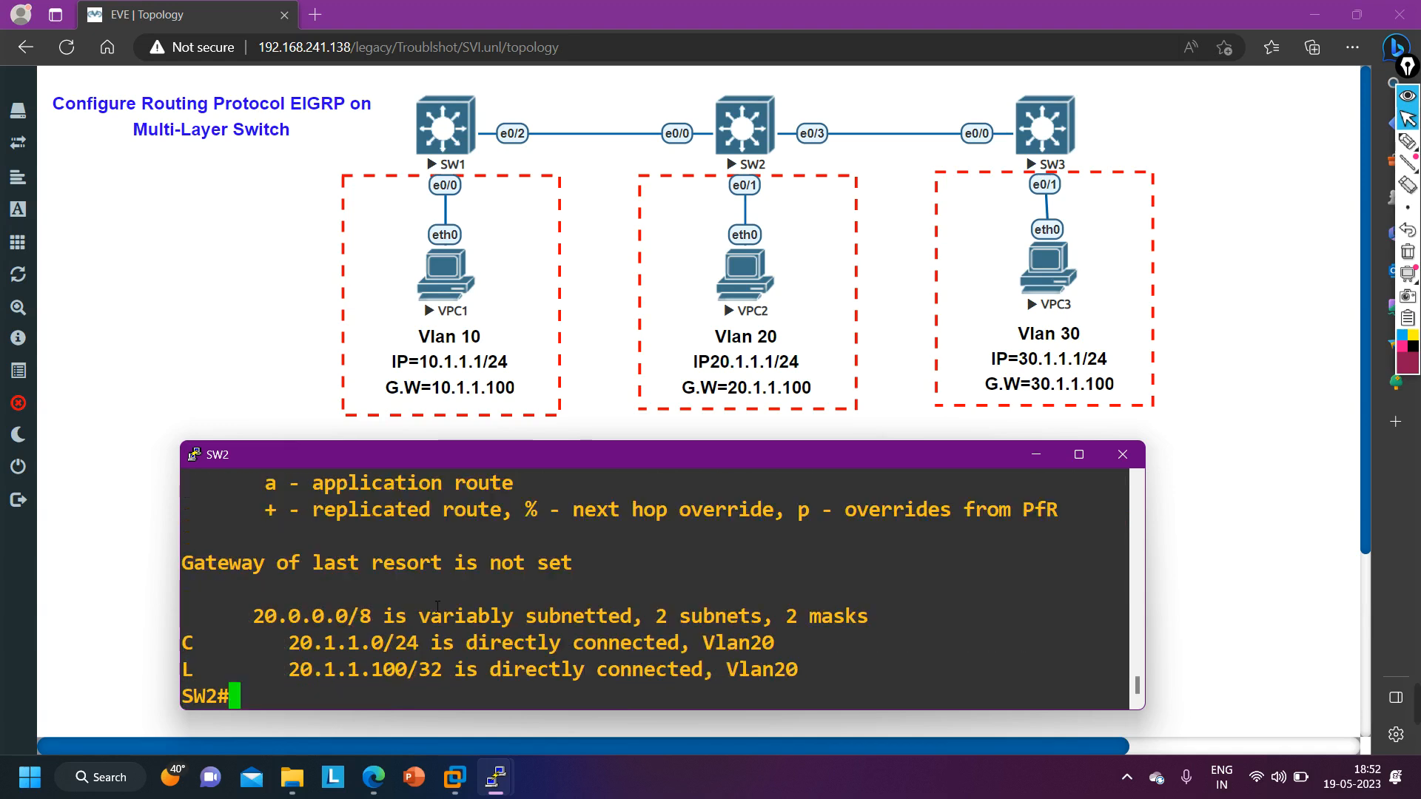
pyautogui.moveTo(252, 625); pyautogui.dragTo(693, 723)
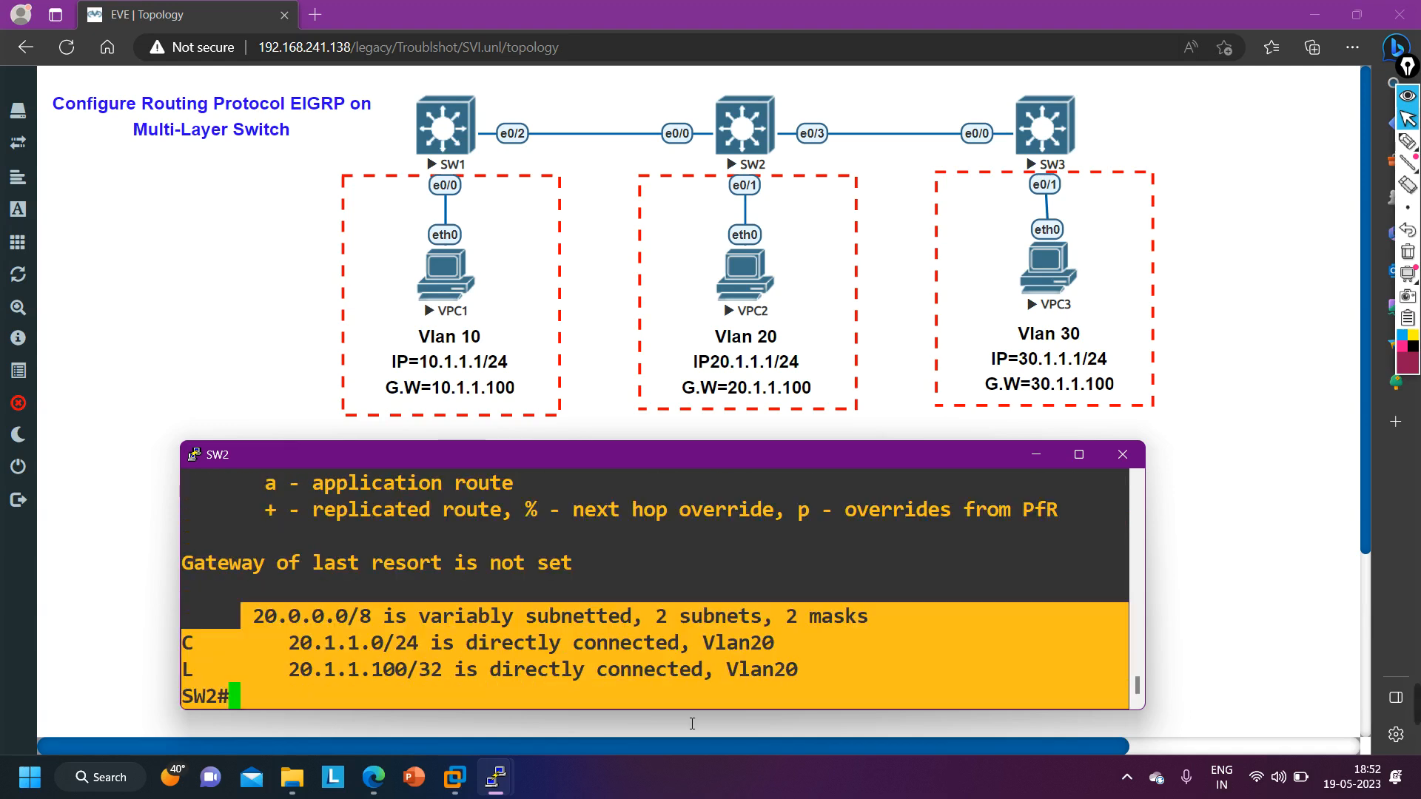
pyautogui.click(1174, 550)
# - On the SW3 console, return to privileged mode and examine the routing table with show ip route
pyautogui.moveTo(510, 790)
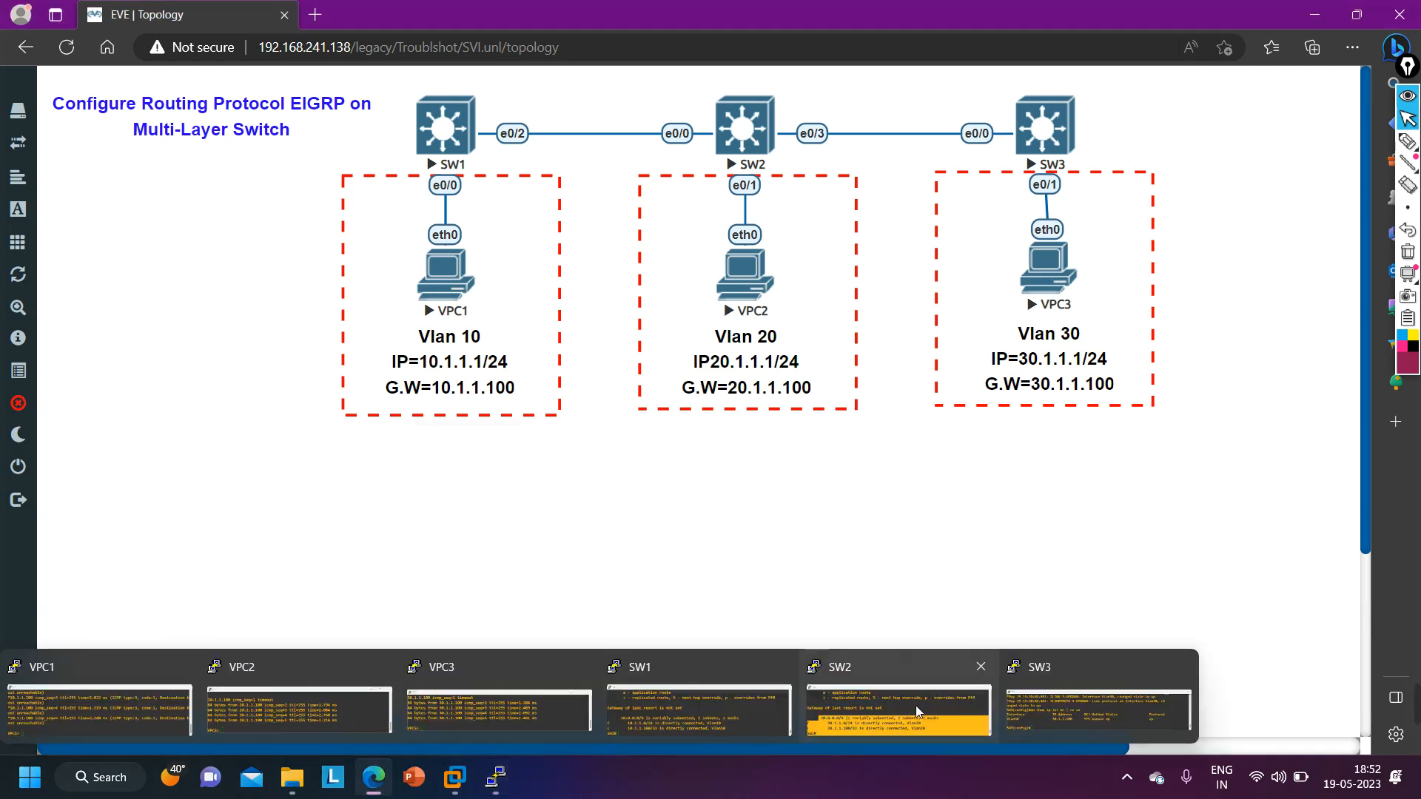
pyautogui.click(1051, 707)
pyautogui.hotkey('ctrl', 'z')
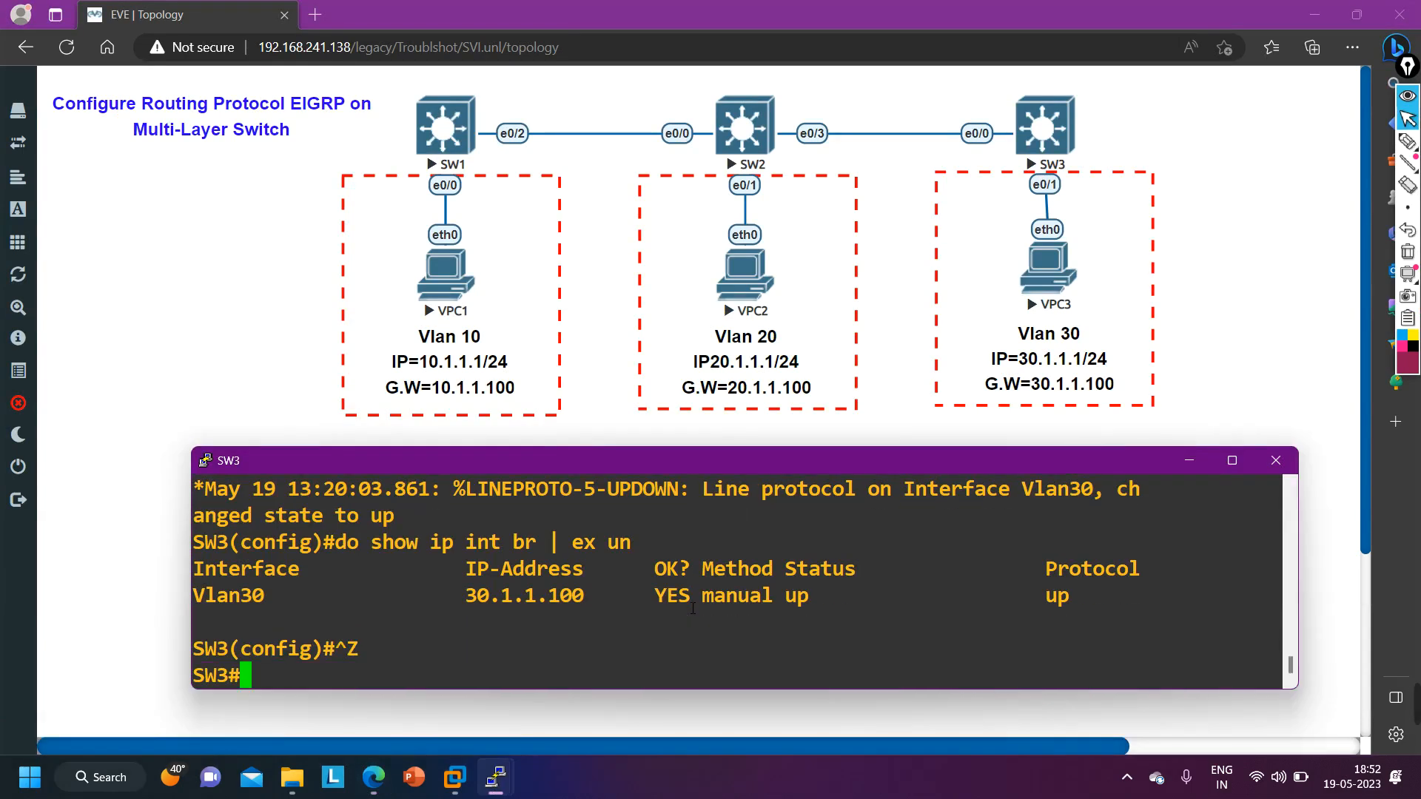
pyautogui.press('Return')
pyautogui.press('Return')
pyautogui.write('show ip route')
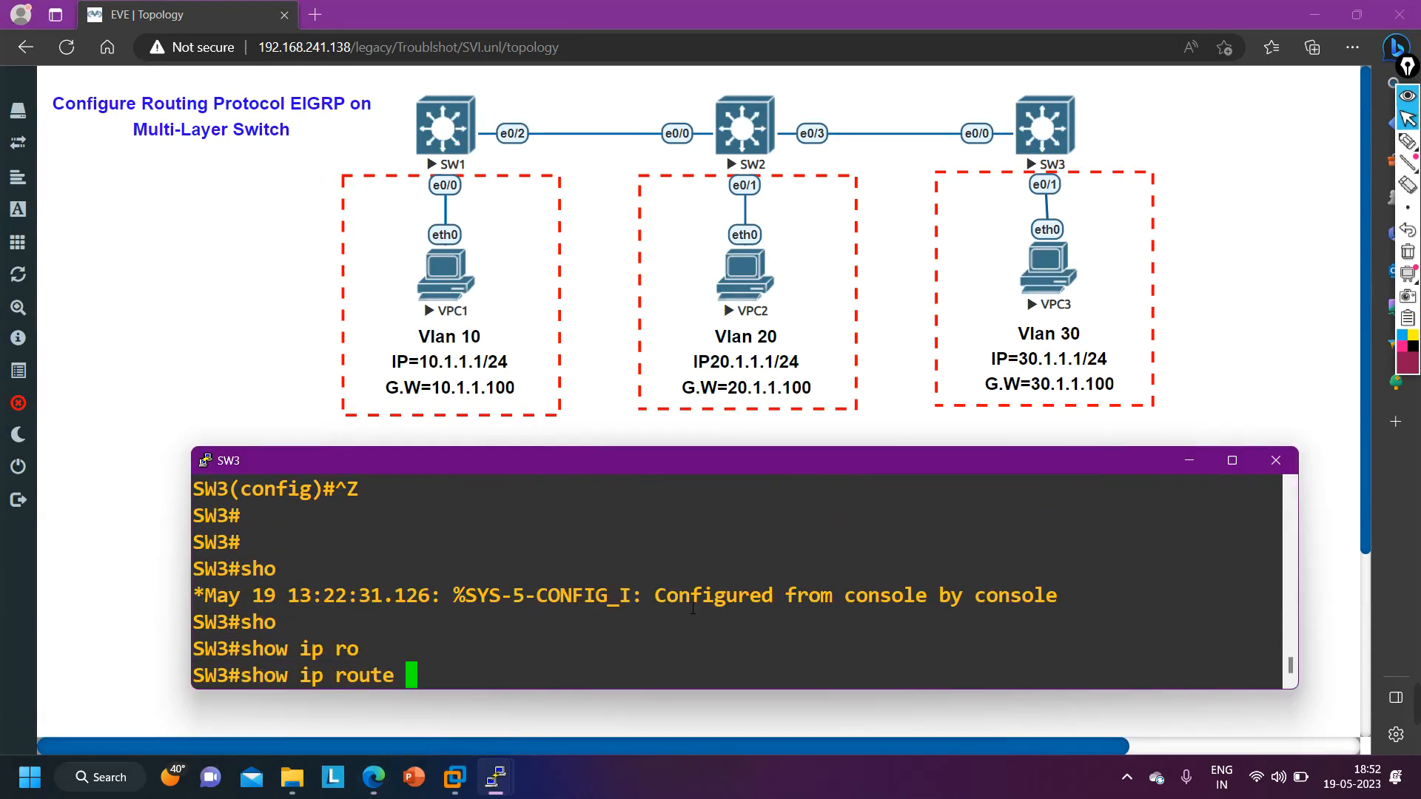
pyautogui.press('Return')
pyautogui.press('Return')
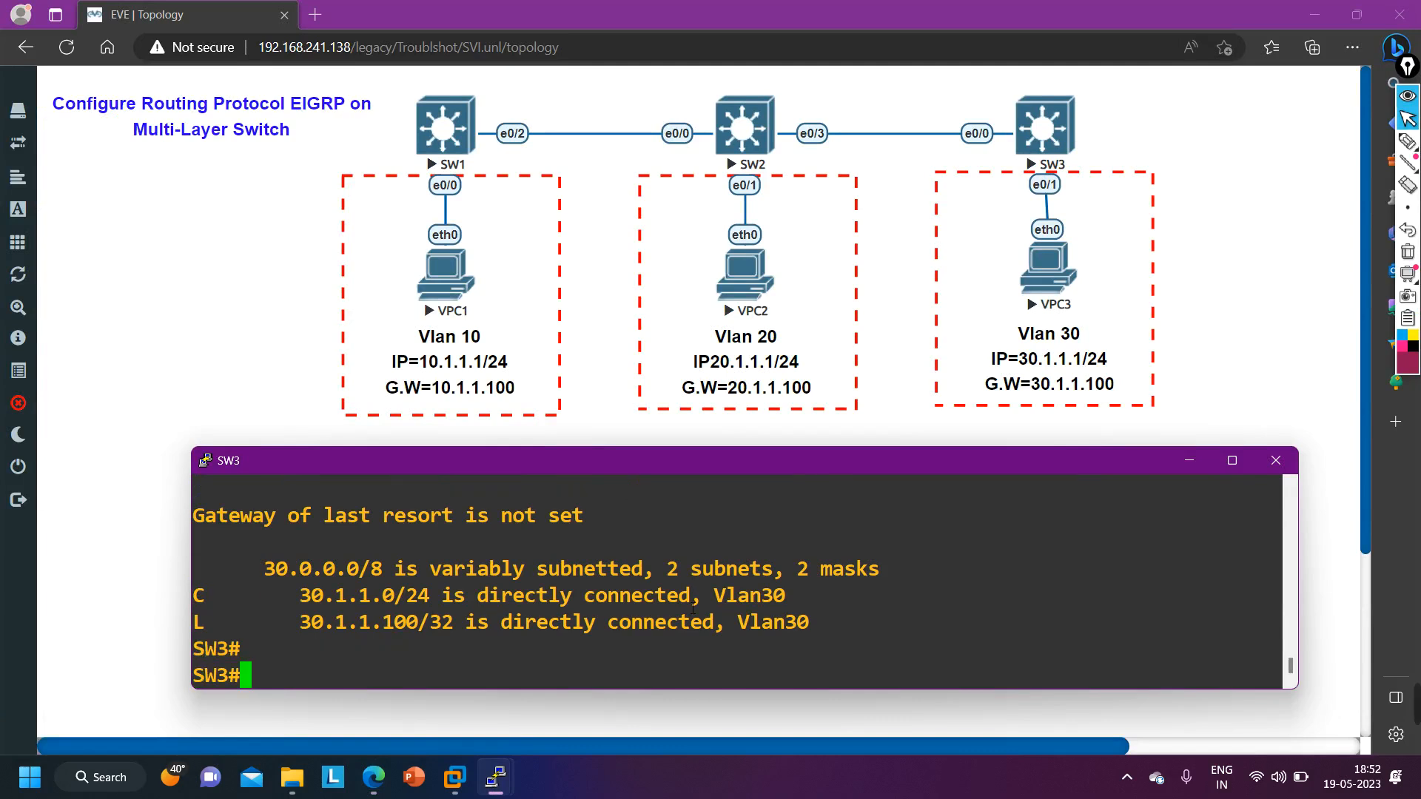
pyautogui.moveTo(241, 568); pyautogui.dragTo(521, 624)
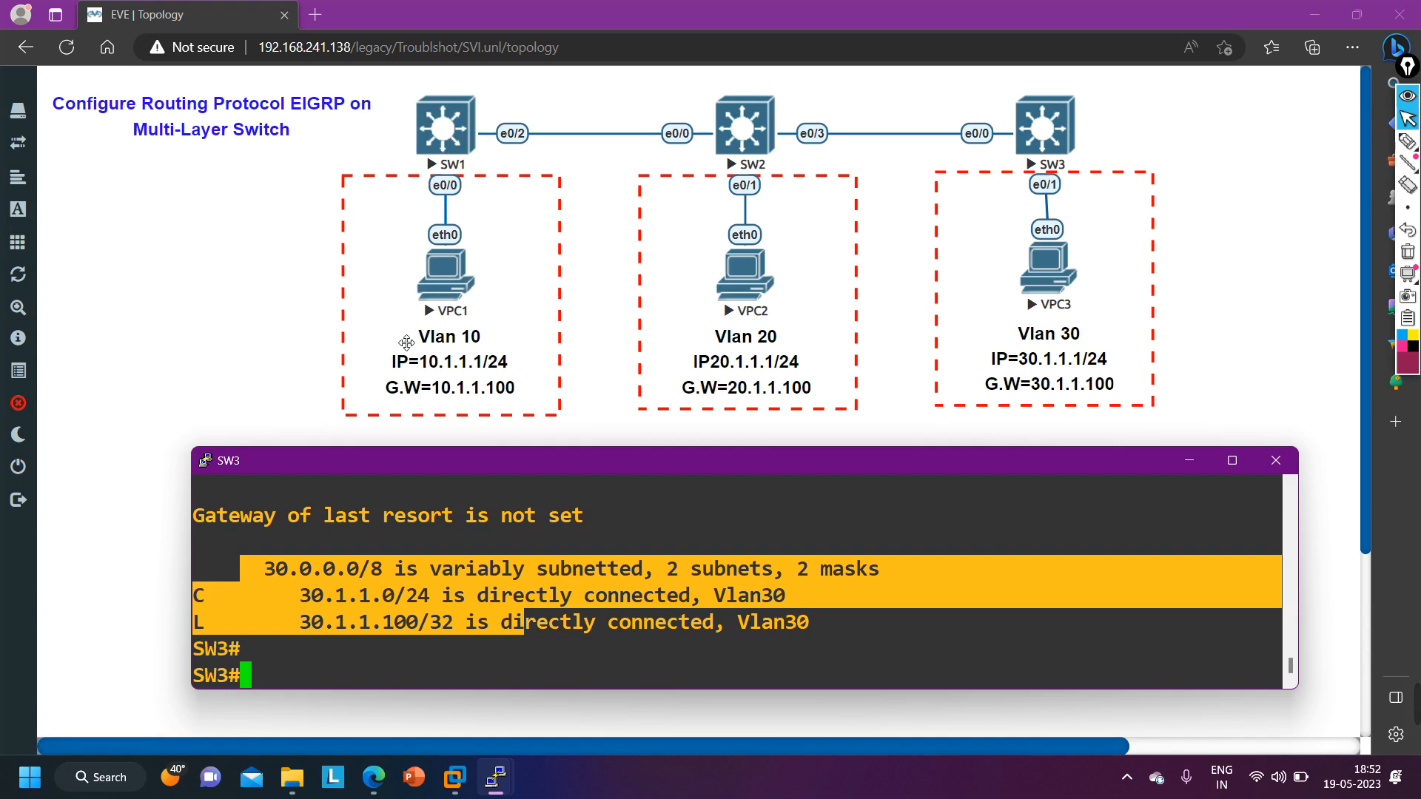
pyautogui.click(202, 428)
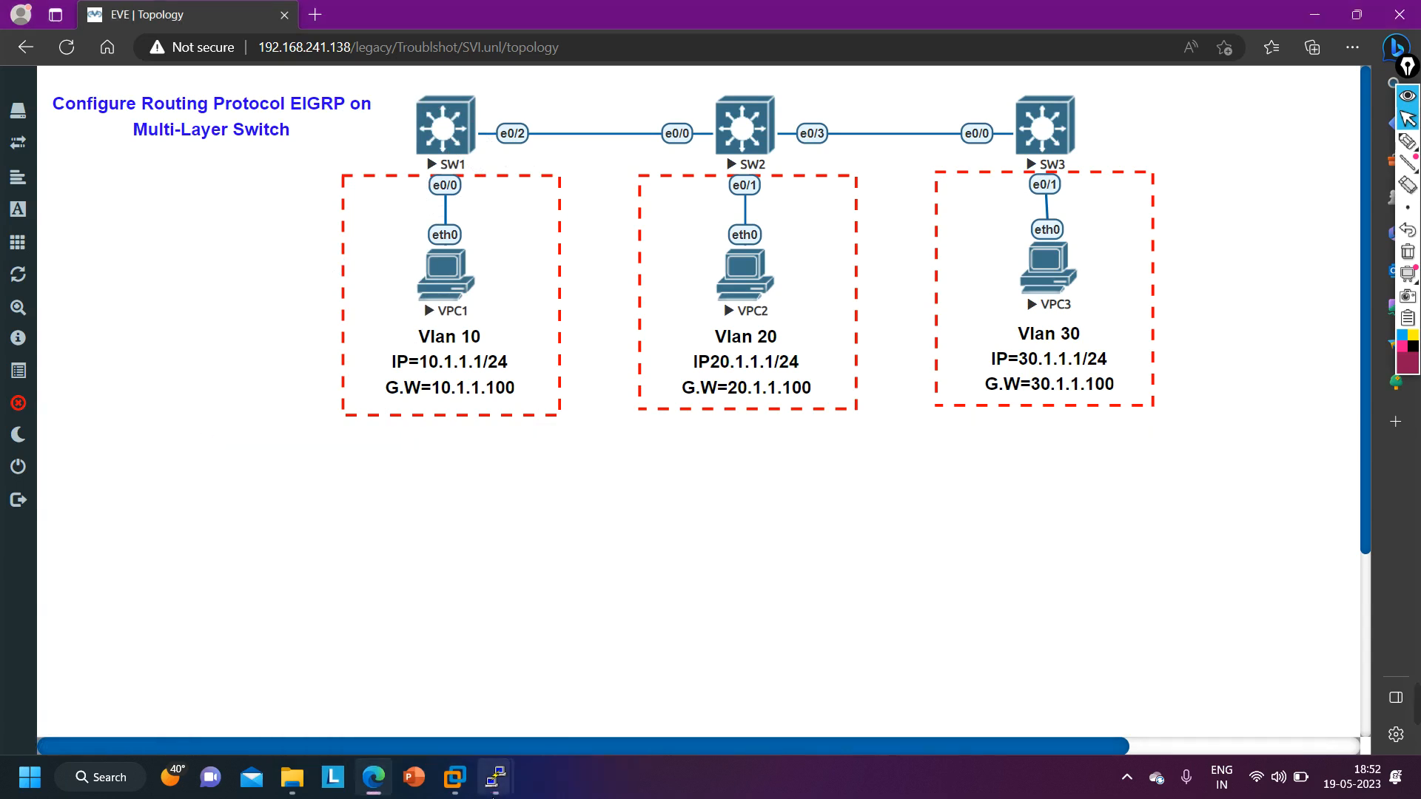
# - Enter global configuration mode on SW1 and create VLAN 12
pyautogui.moveTo(476, 796)
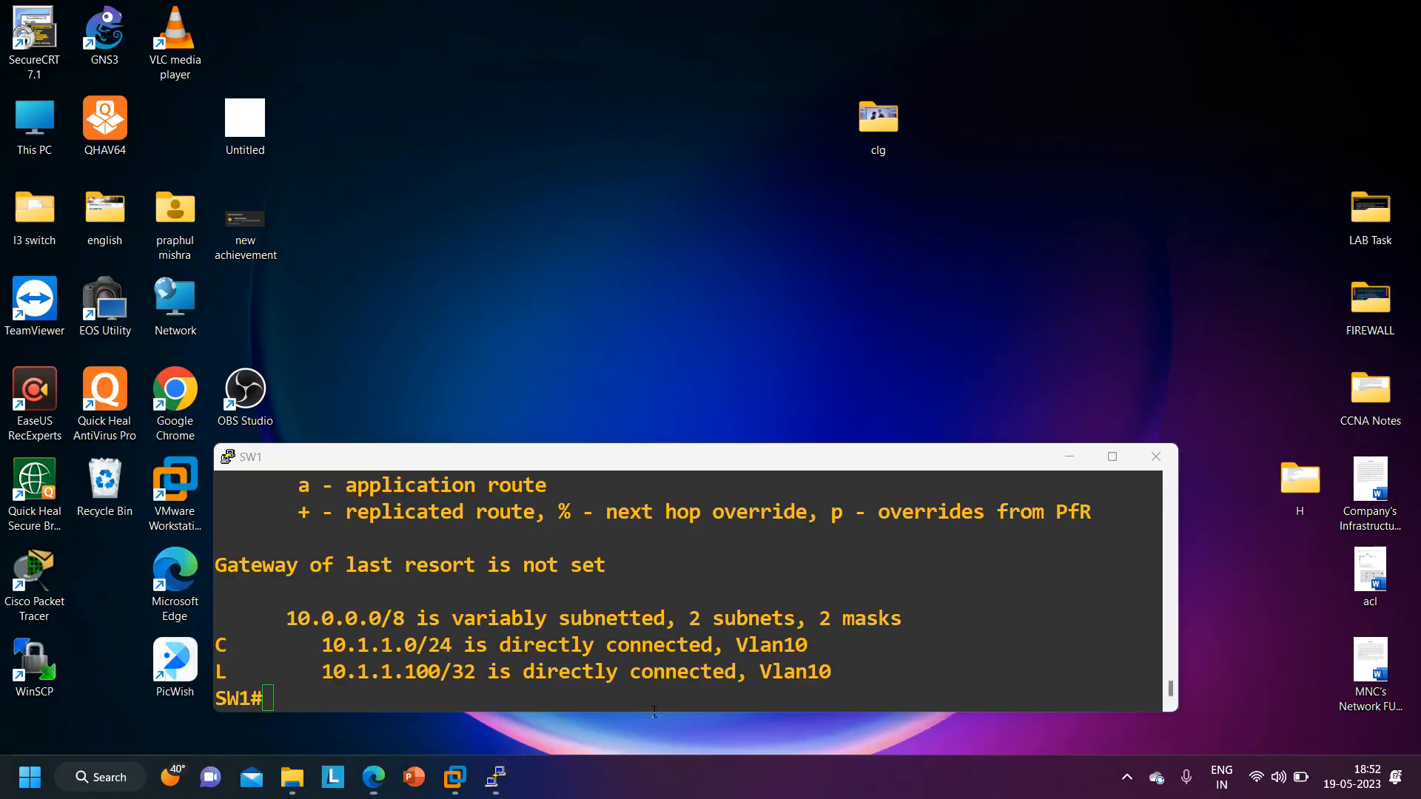
pyautogui.click(699, 707)
pyautogui.press('Return')
pyautogui.write('conf')
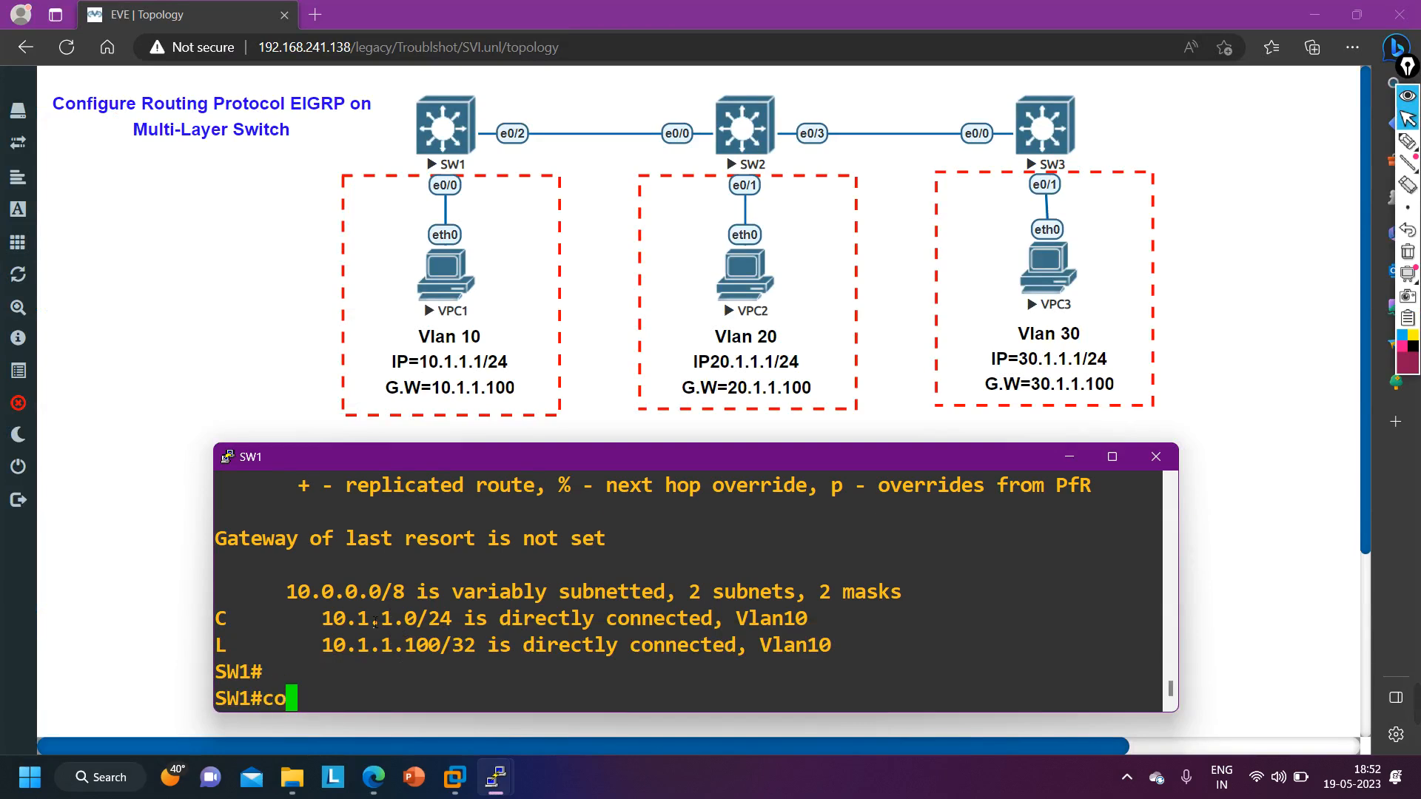
pyautogui.press('Tab')
pyautogui.press('Return')
pyautogui.press('Return')
pyautogui.press('Return')
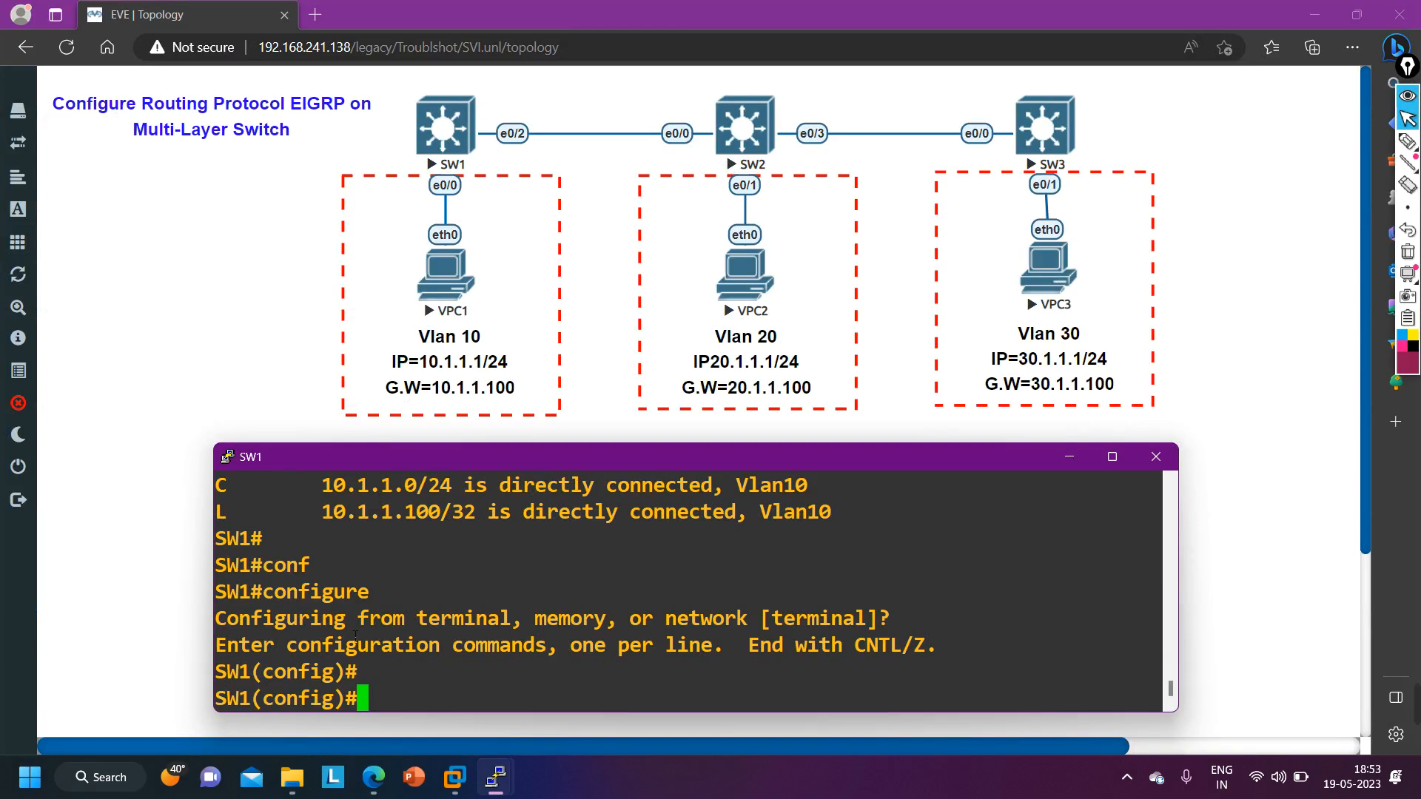
pyautogui.write('vl')
pyautogui.press('Tab')
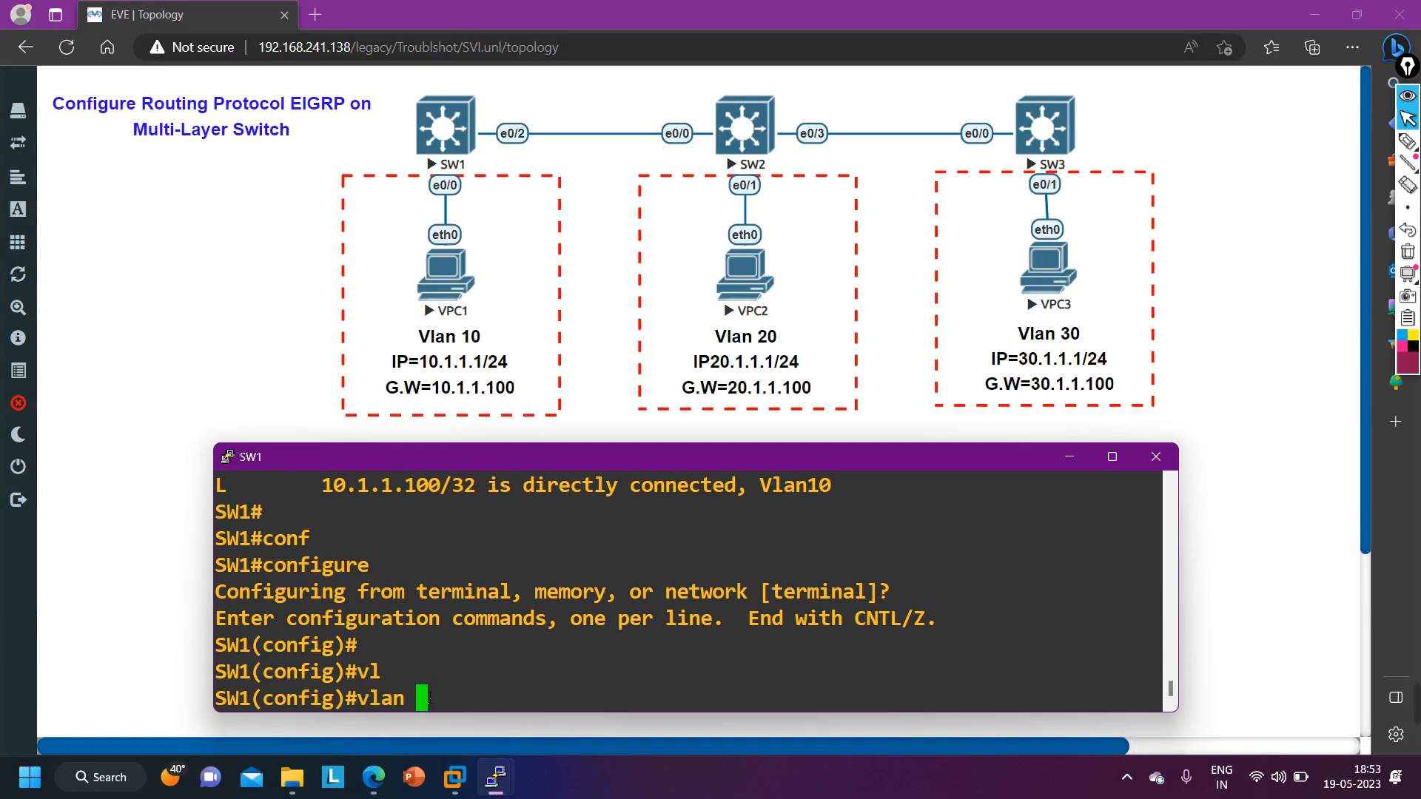
pyautogui.write('12')
pyautogui.press('Return')
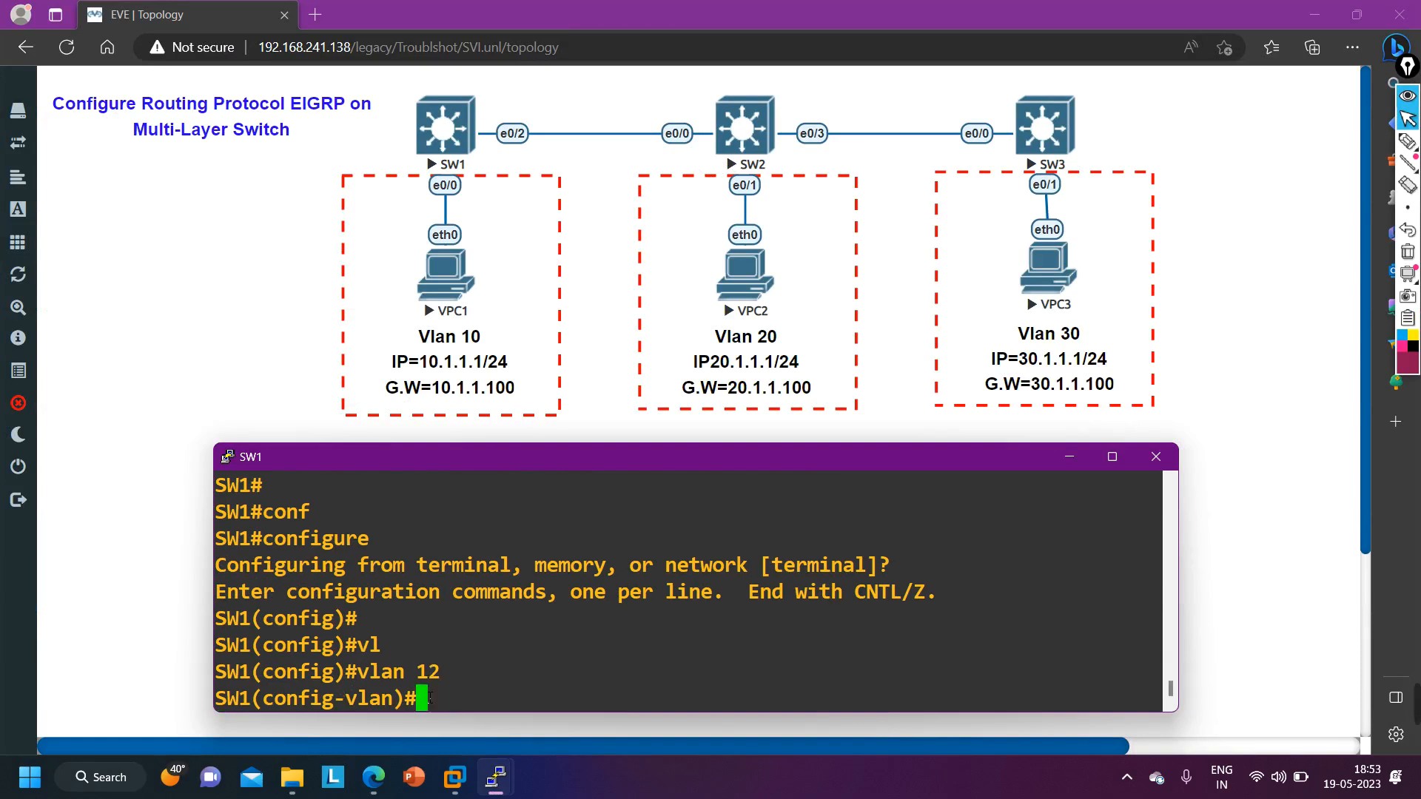
# - Try the ip address command inside SW1's VLAN 12 configuration mode
pyautogui.write('ip ad')
pyautogui.press('Tab')
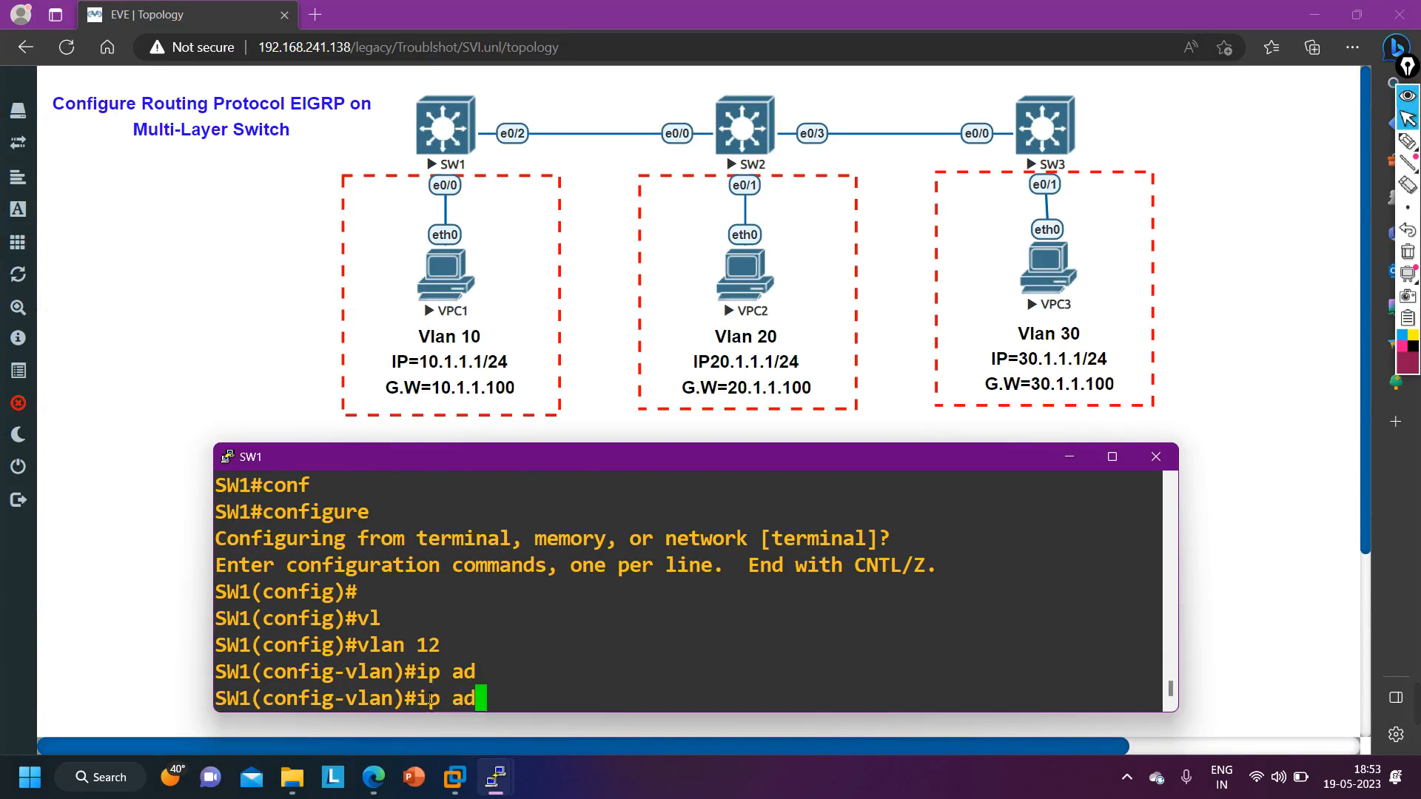
pyautogui.write('d')
pyautogui.press('Tab')
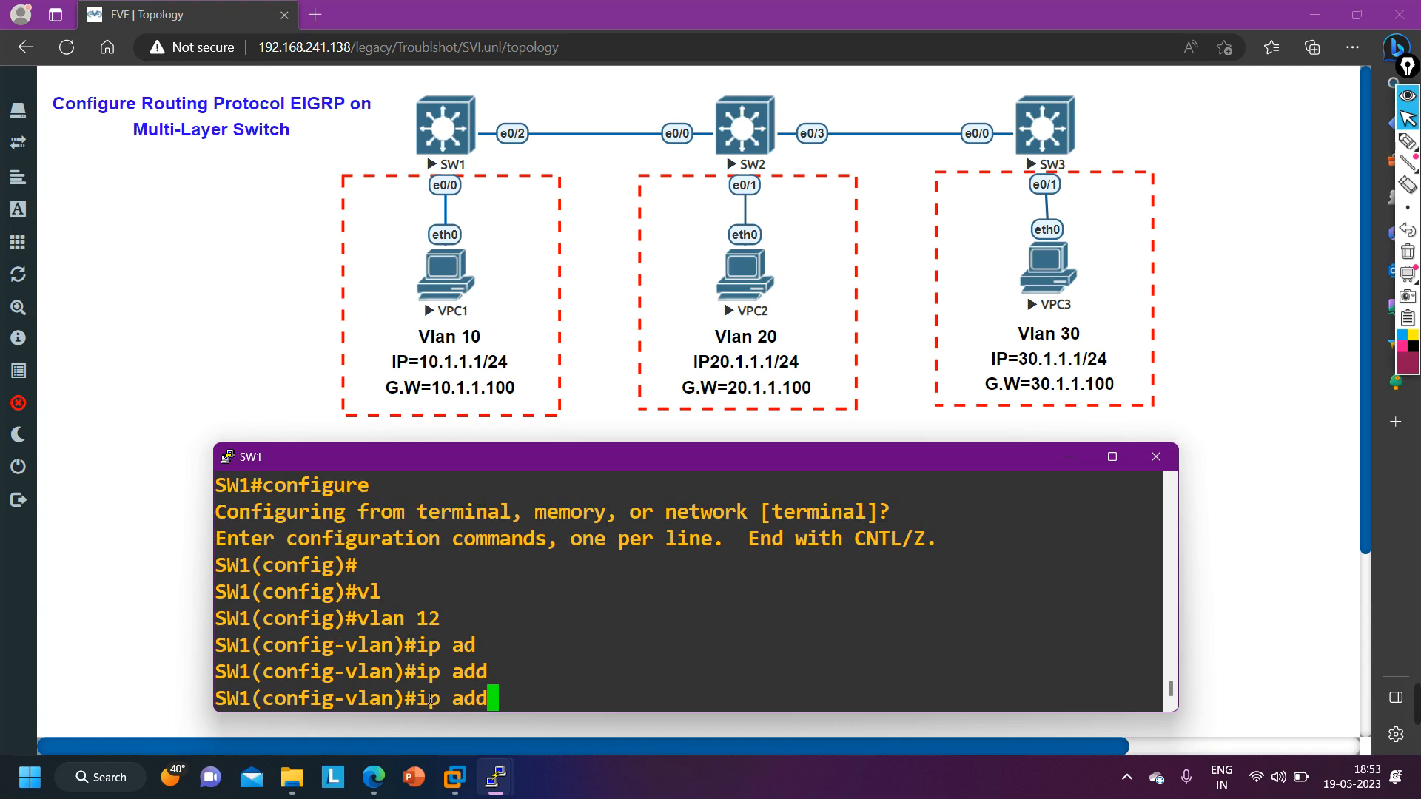
pyautogui.press('Return')
pyautogui.press('Return')
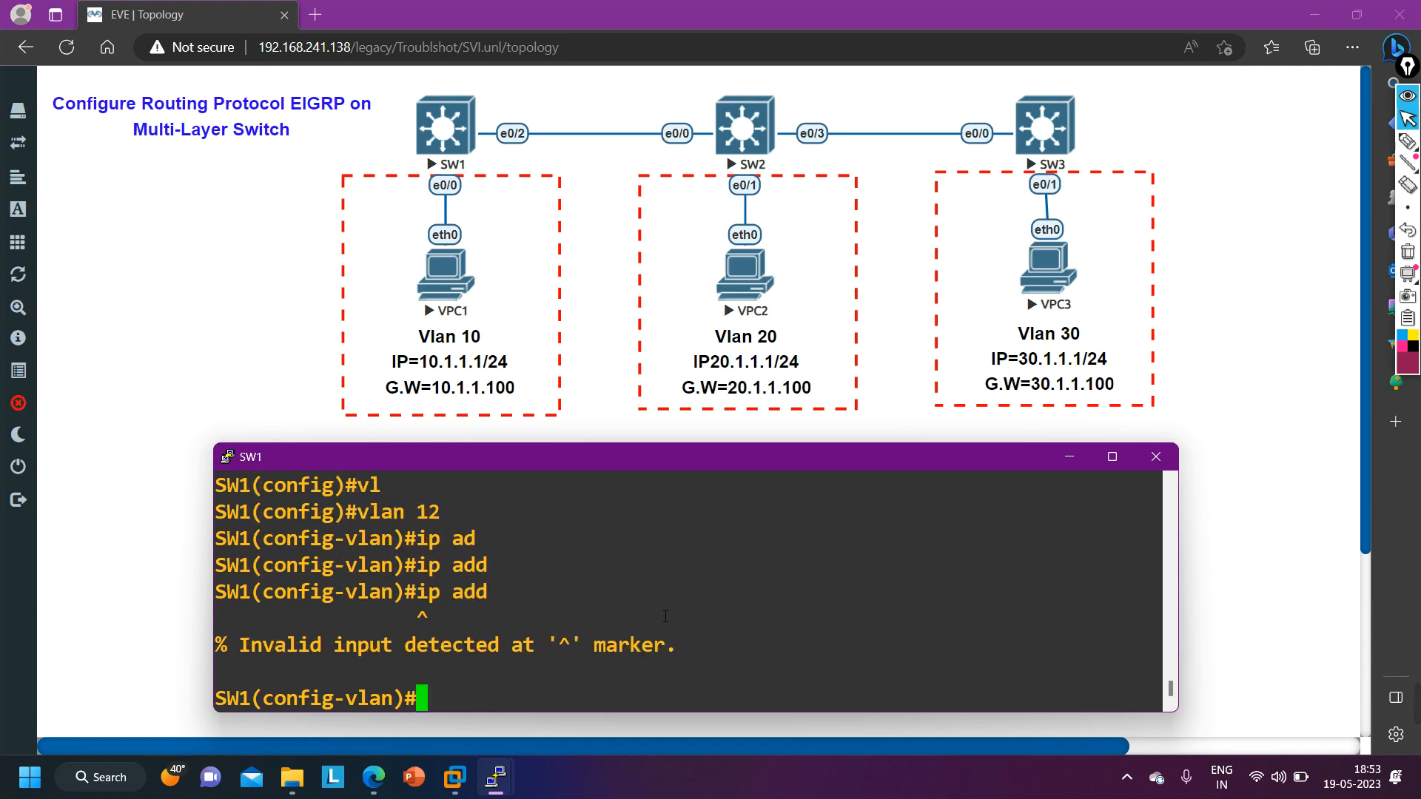
# - Exit SW1's VLAN configuration mode and open the interface configuration for VLAN 12
pyautogui.write('ex')
pyautogui.press('Return')
pyautogui.press('Return')
pyautogui.press('Return')
pyautogui.press('Return')
pyautogui.write('int vl')
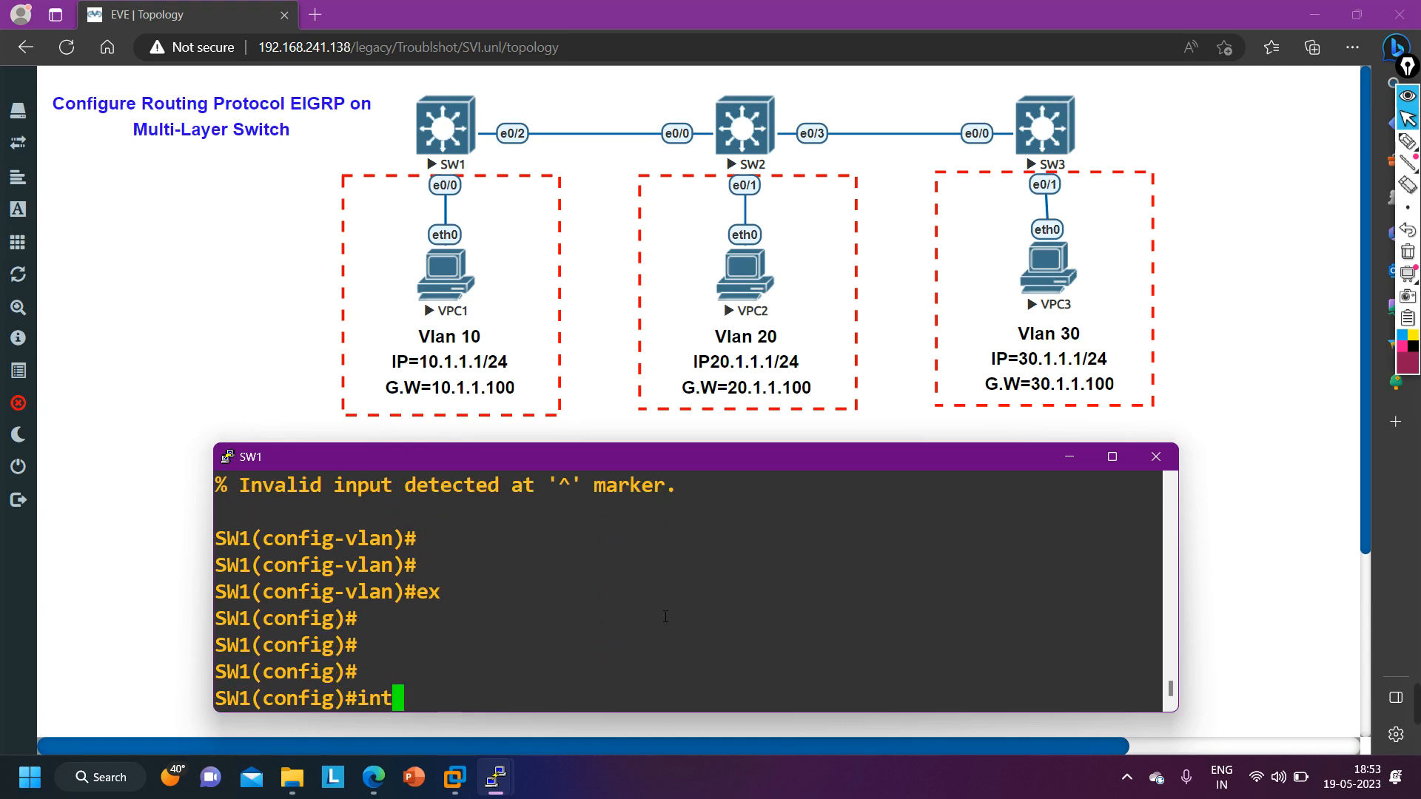
pyautogui.press('Tab')
pyautogui.write('12')
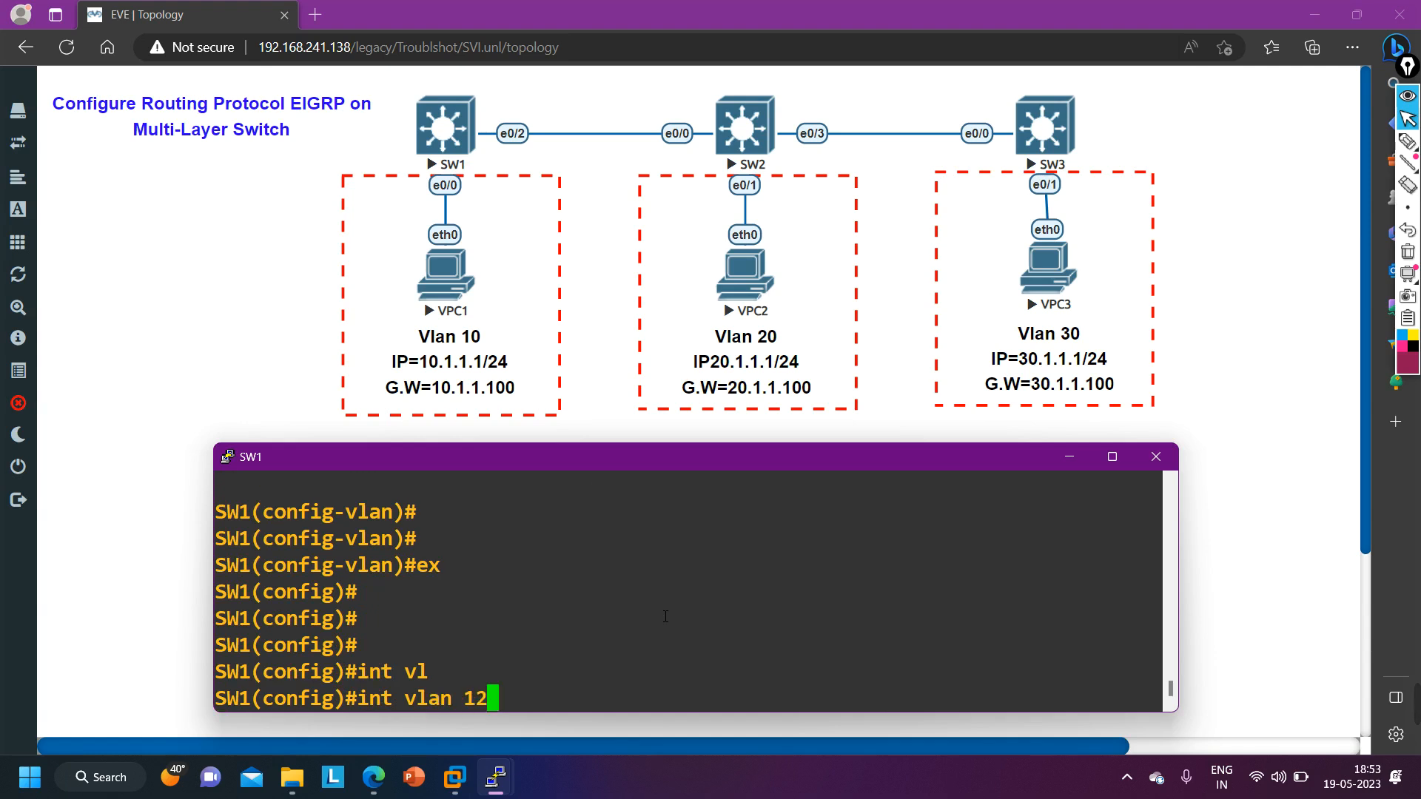
pyautogui.press('Return')
# - Assign IP address 12.1.1.1 with mask 255.255.255.0 to SW1's VLAN 12 interface
pyautogui.write('ip ad')
pyautogui.press('Tab')
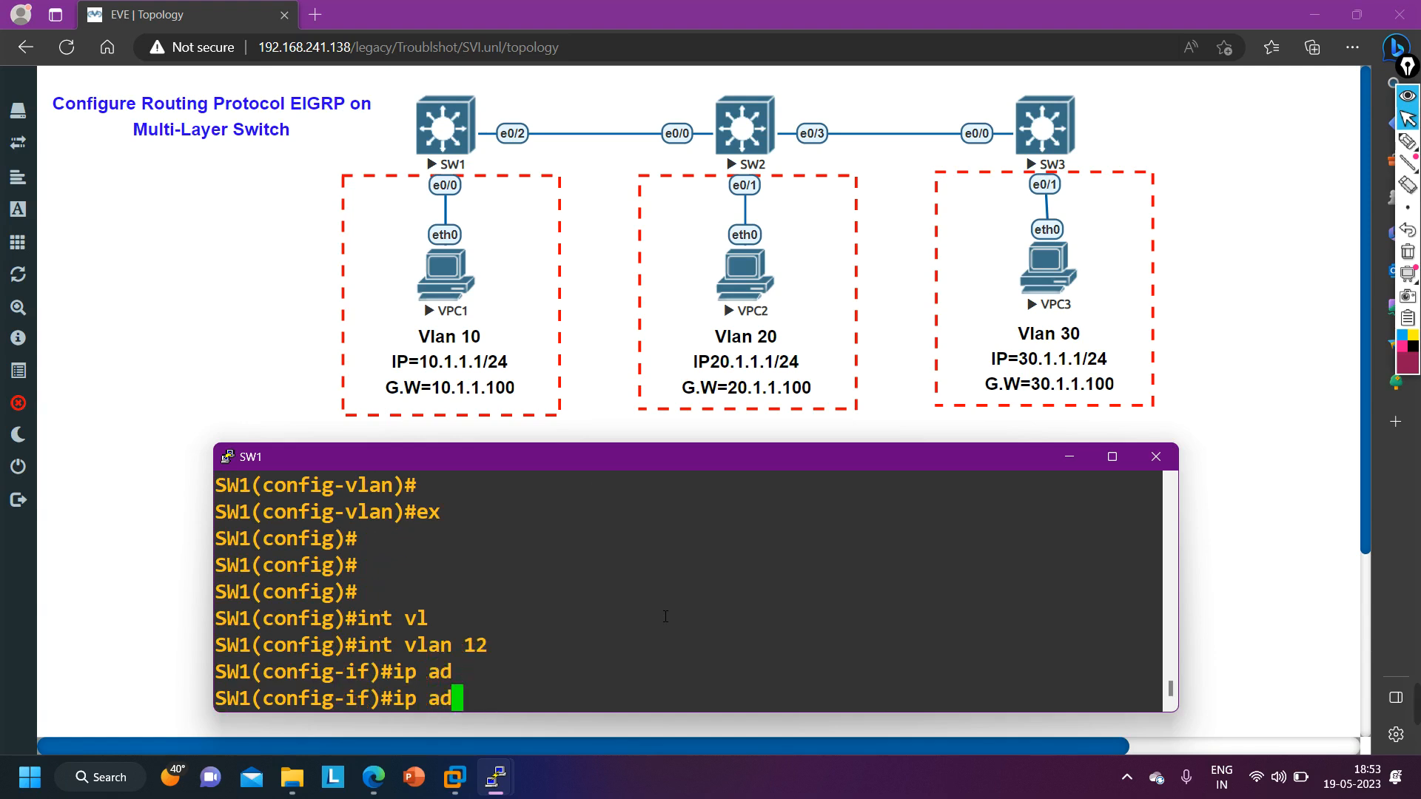
pyautogui.write('d')
pyautogui.press('Tab')
pyautogui.write('12.')
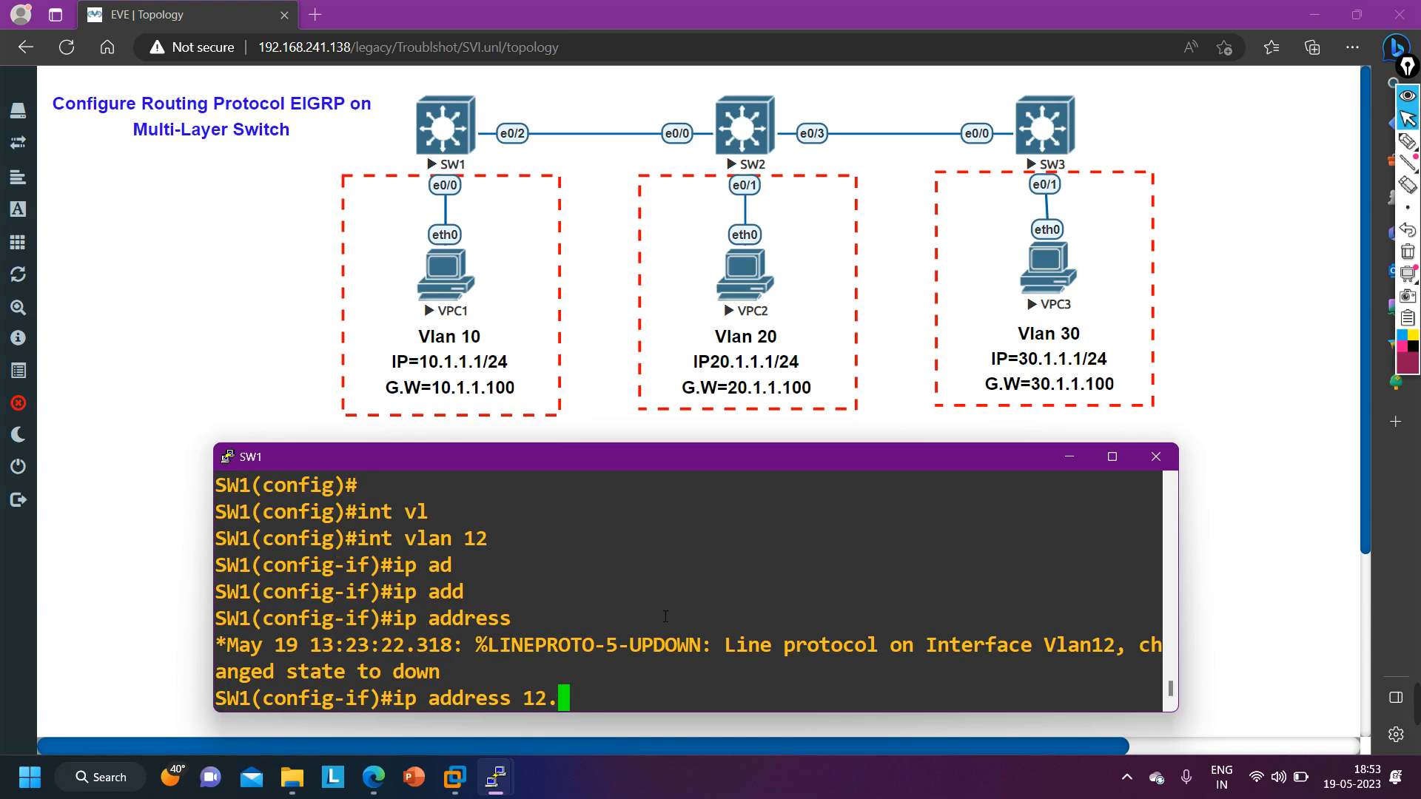
pyautogui.write('1.1.1 255.')
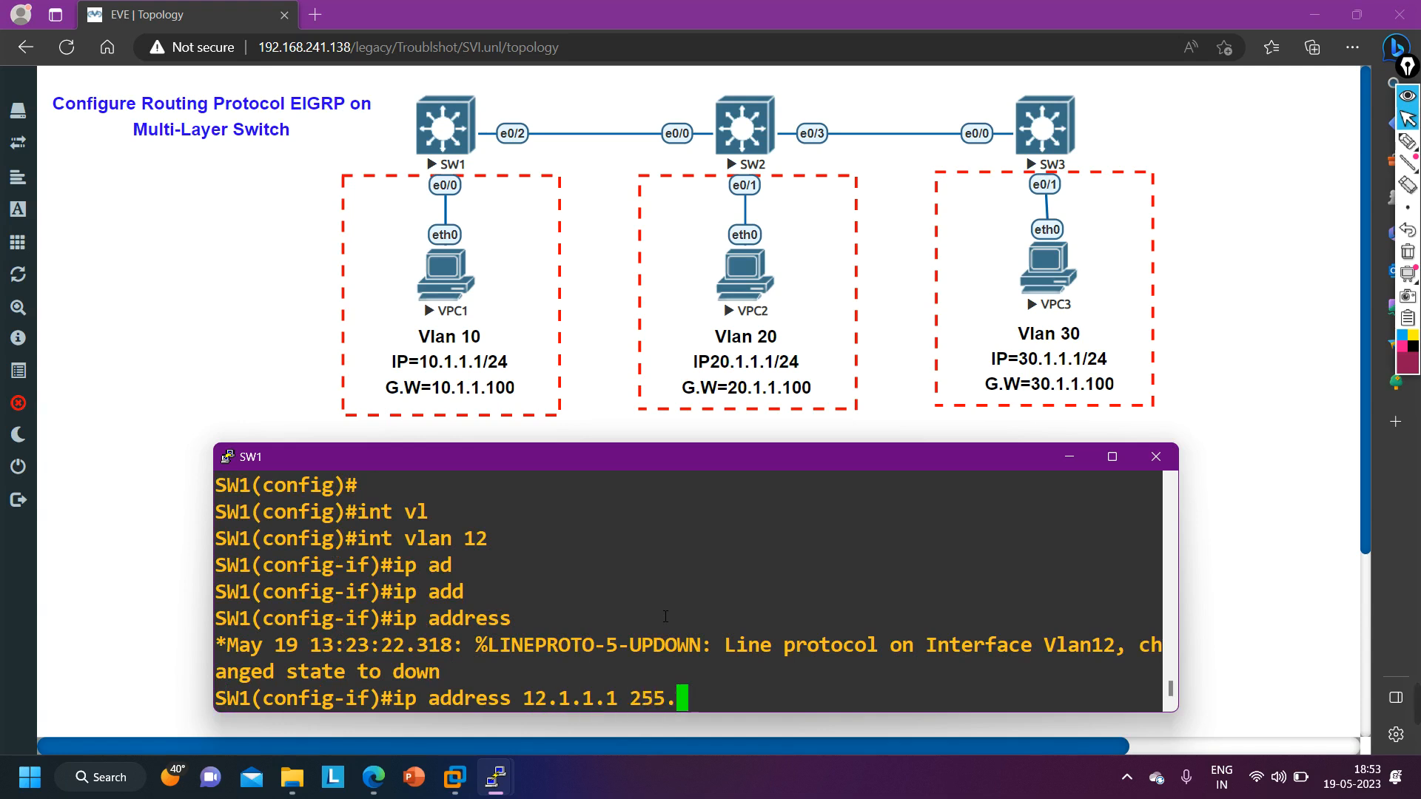
pyautogui.write('255.255.0')
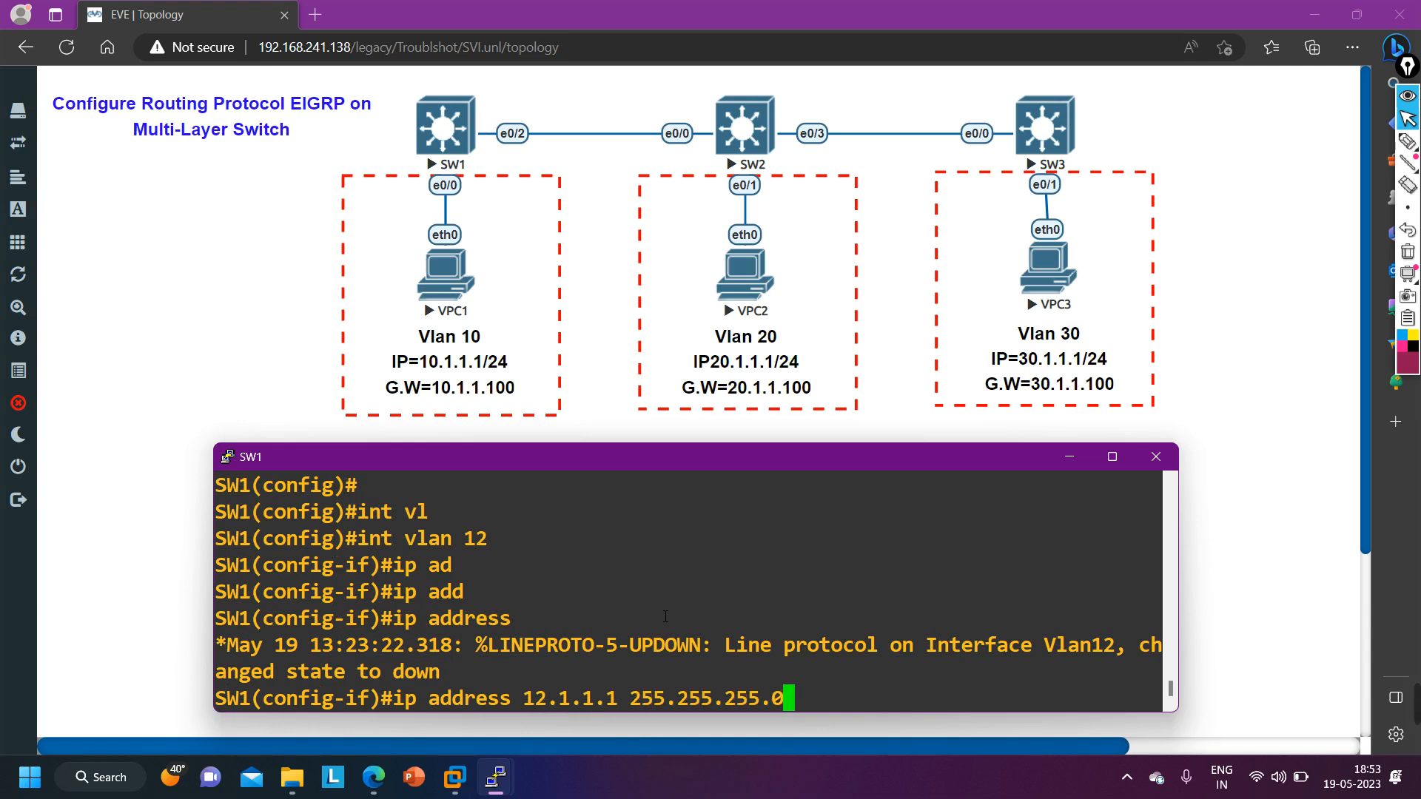
pyautogui.press('Return')
# - Enable SW1's VLAN 12 interface with no shutdown and return to global configuration mode
pyautogui.write('no sh')
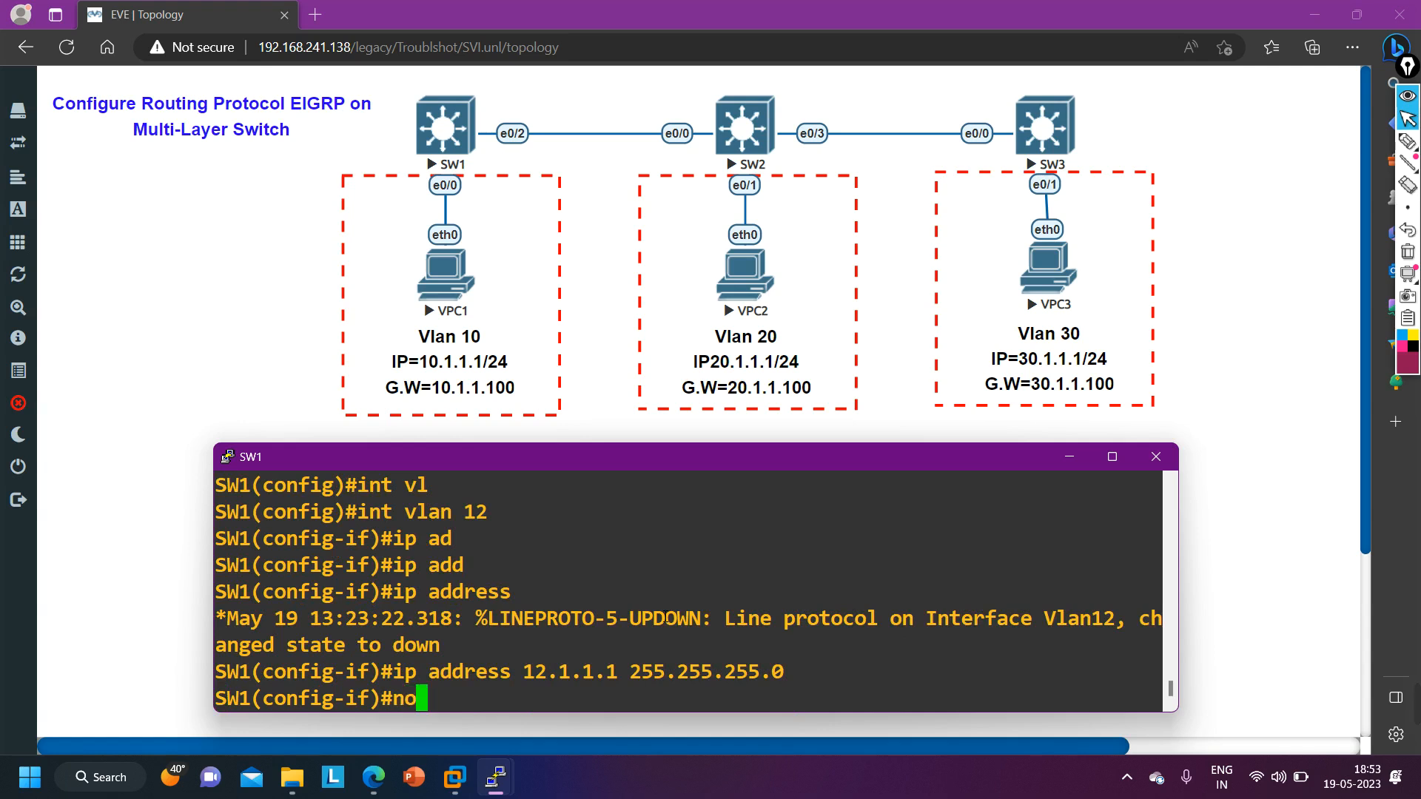
pyautogui.press('Tab')
pyautogui.press('Return')
pyautogui.press('Return')
pyautogui.press('Return')
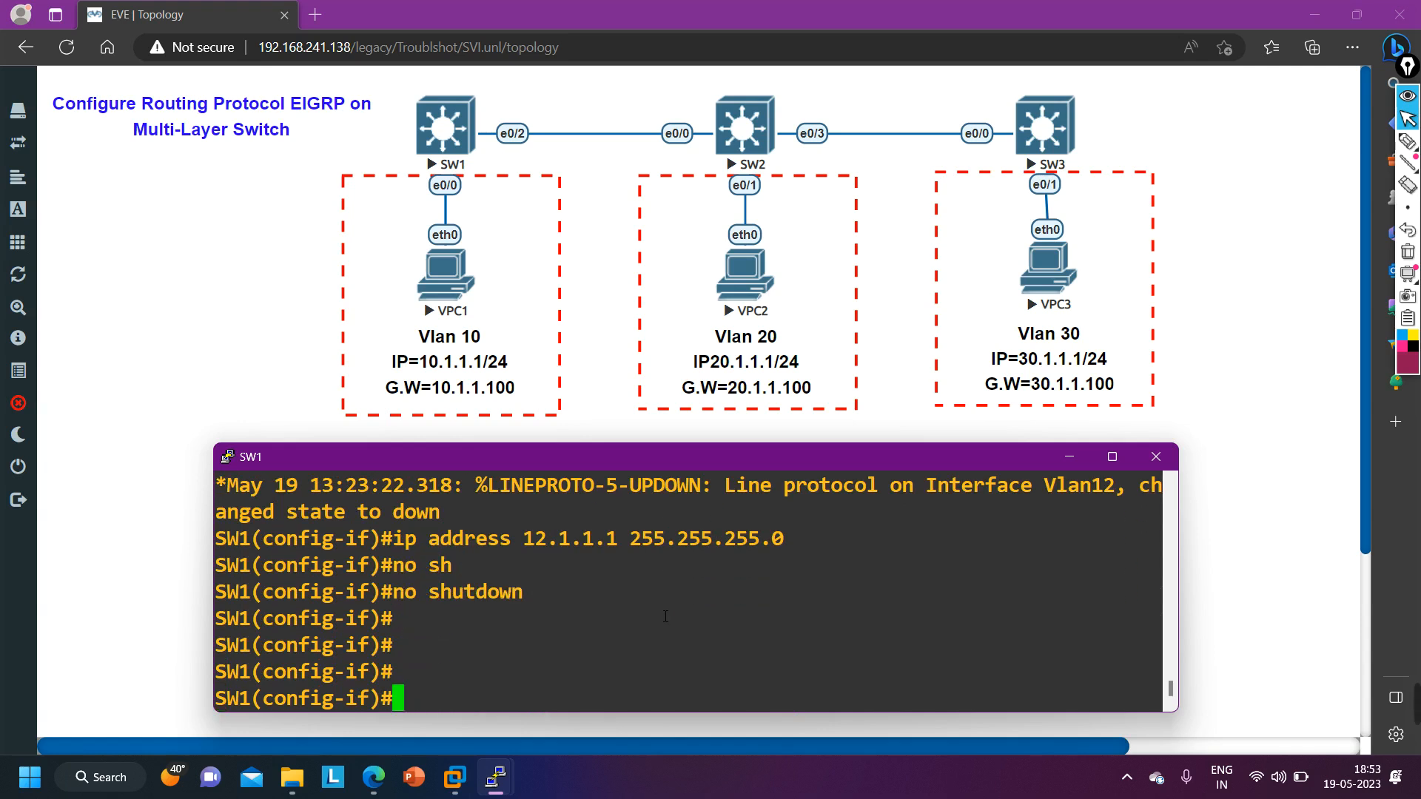
pyautogui.write('ex')
pyautogui.press('Return')
pyautogui.press('Return')
pyautogui.press('Return')
pyautogui.press('Return')
# - Start the EIGRP routing process with autonomous system number 10 on SW1
pyautogui.write('ro')
pyautogui.press('Tab')
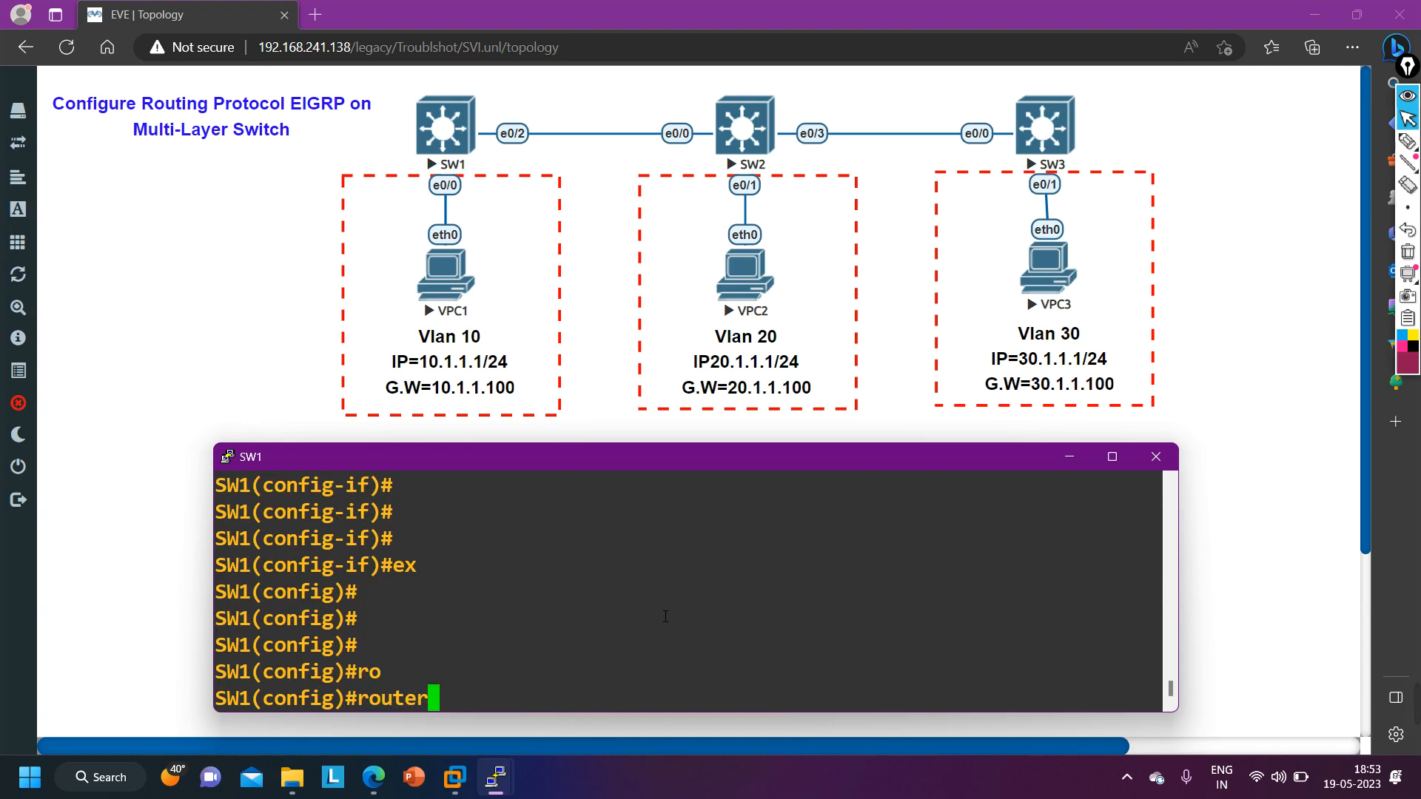
pyautogui.write('ei')
pyautogui.press('Tab')
pyautogui.write('10')
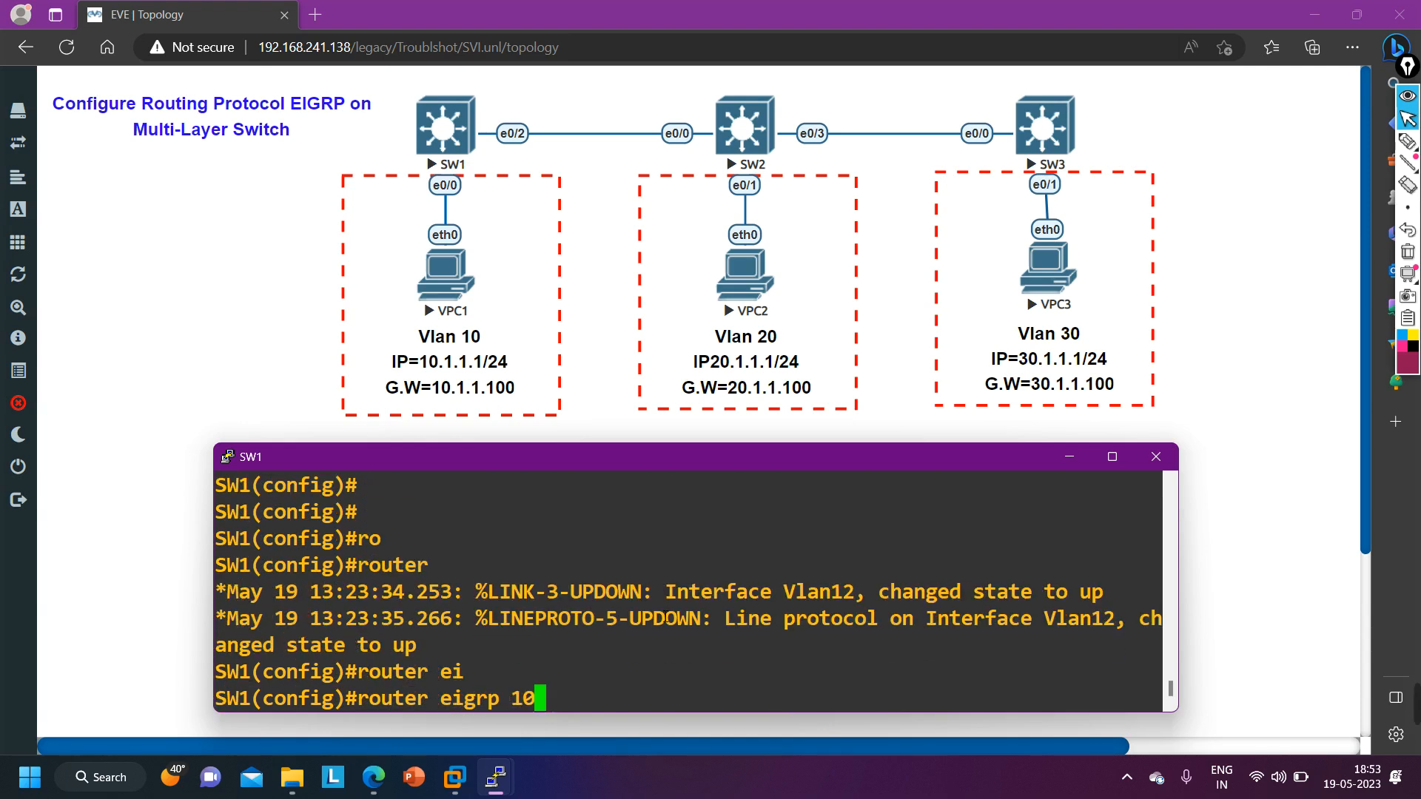
pyautogui.press('Return')
# - Advertise network 12.1.1.0 in SW1's EIGRP 10 process
pyautogui.write('net')
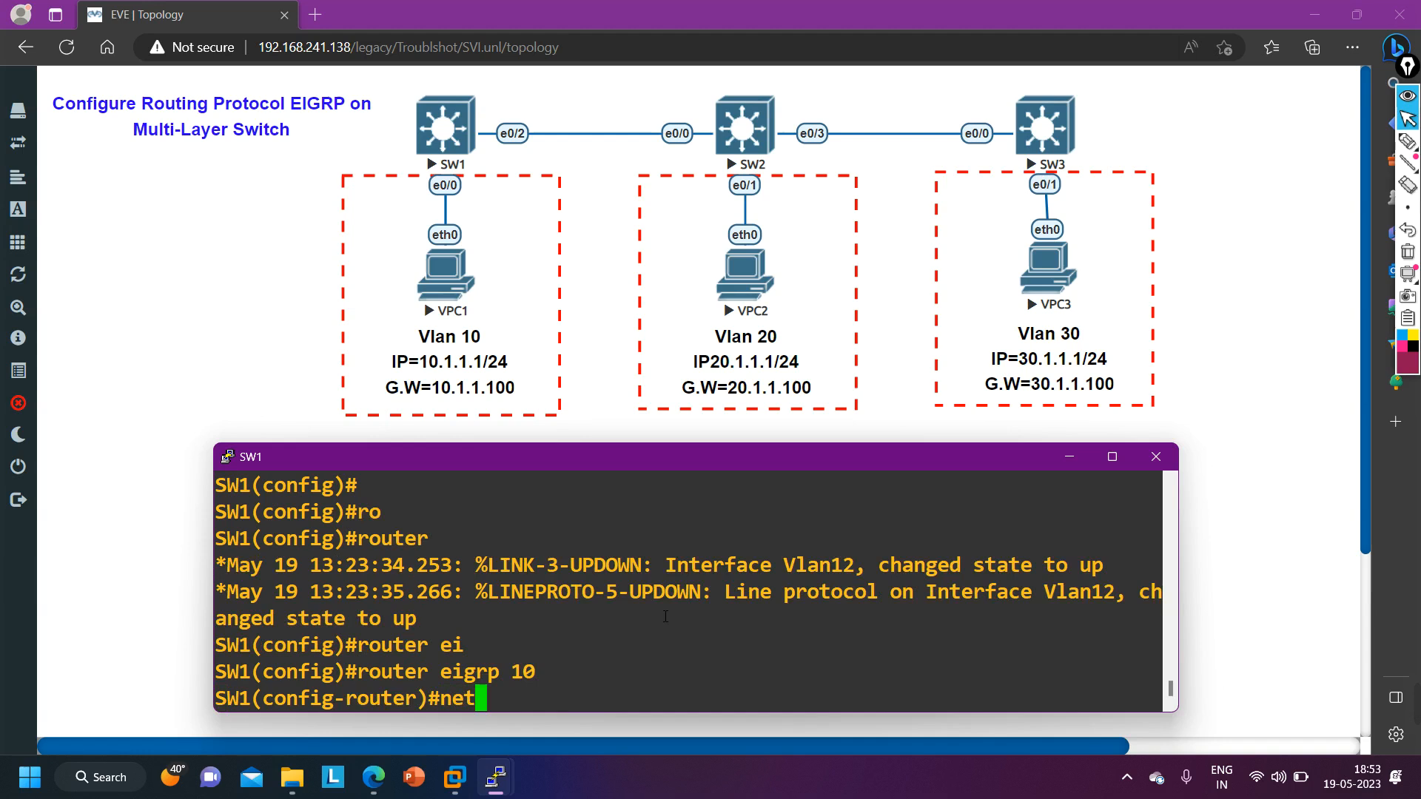
pyautogui.press('Tab')
pyautogui.write('12.1.1.0')
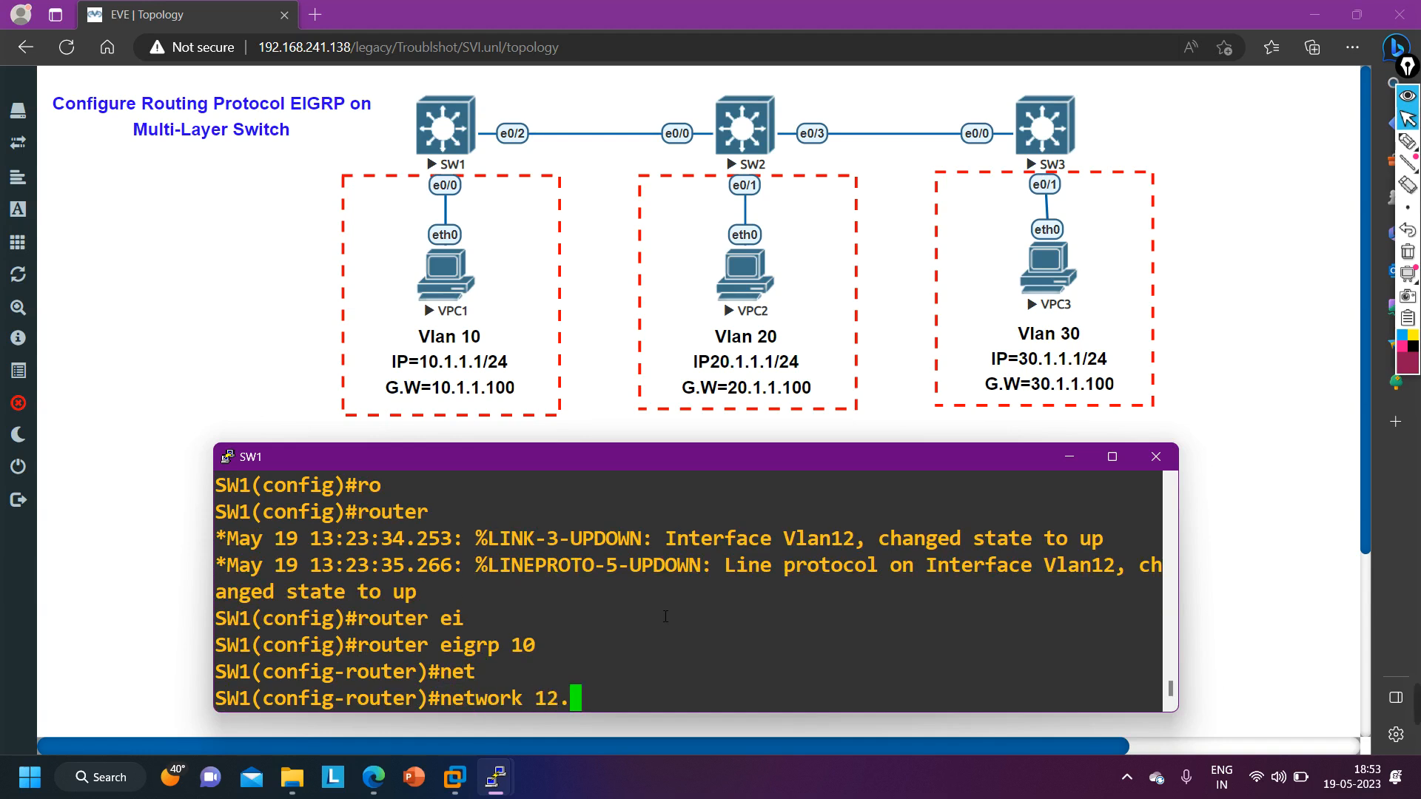